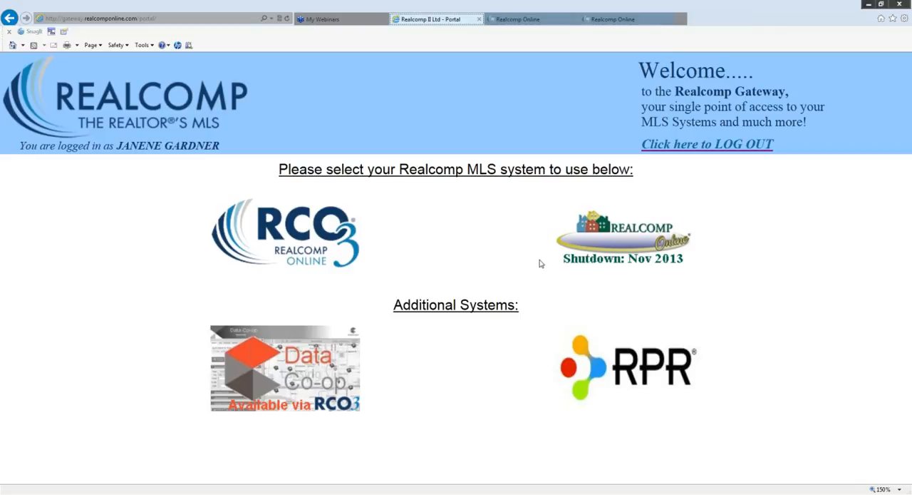
# - Enter the RCO3 system from the gateway and open the Custom Displays settings
pyautogui.click(309, 242)
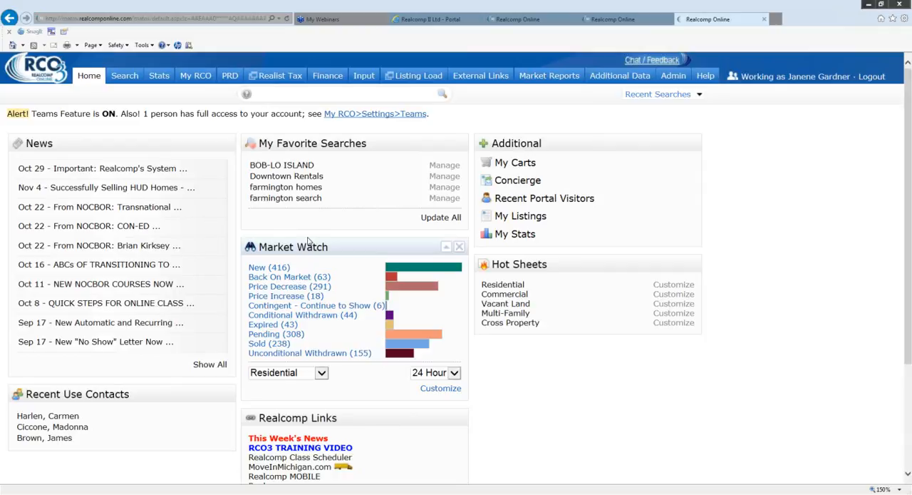
pyautogui.moveTo(196, 83)
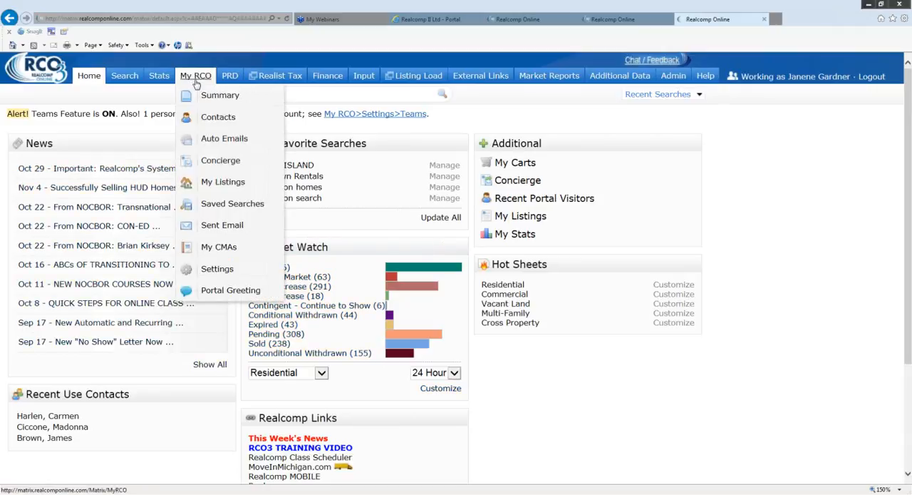
pyautogui.click(212, 273)
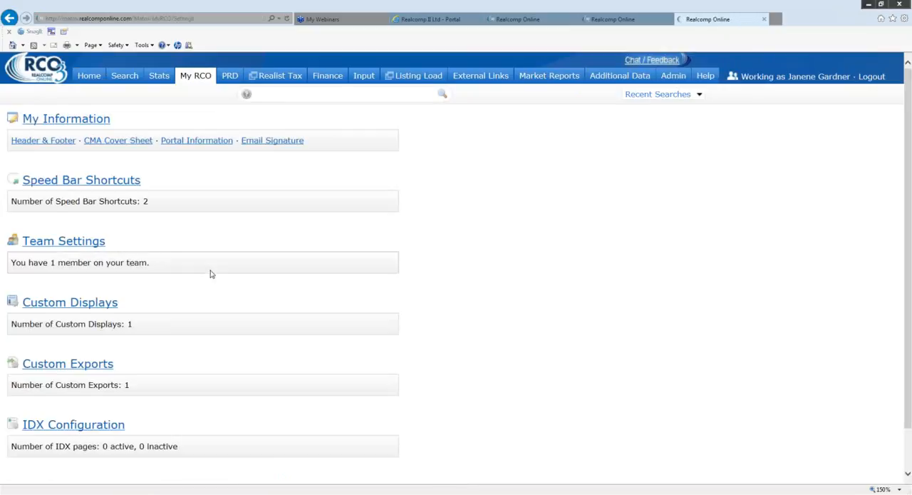
pyautogui.scroll(-1, 202, 289)
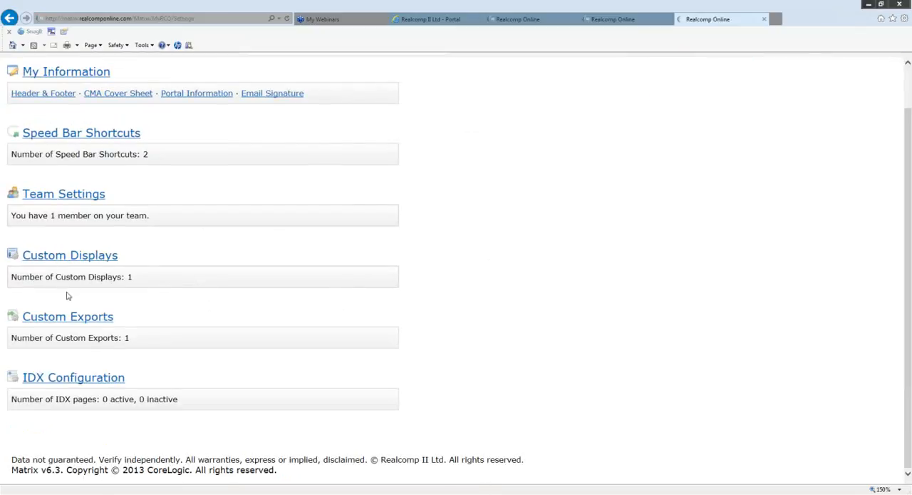
pyautogui.click(92, 263)
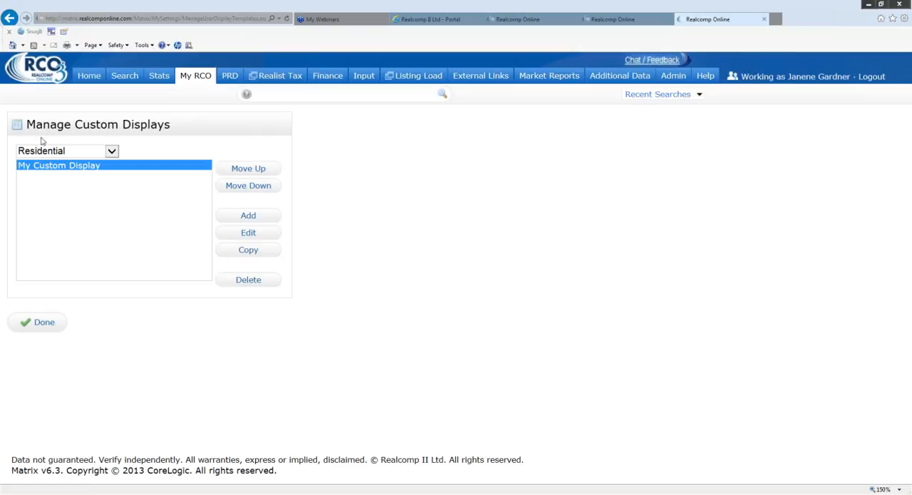
# - Keep Residential as the property type and start a new custom display for it
pyautogui.click(112, 152)
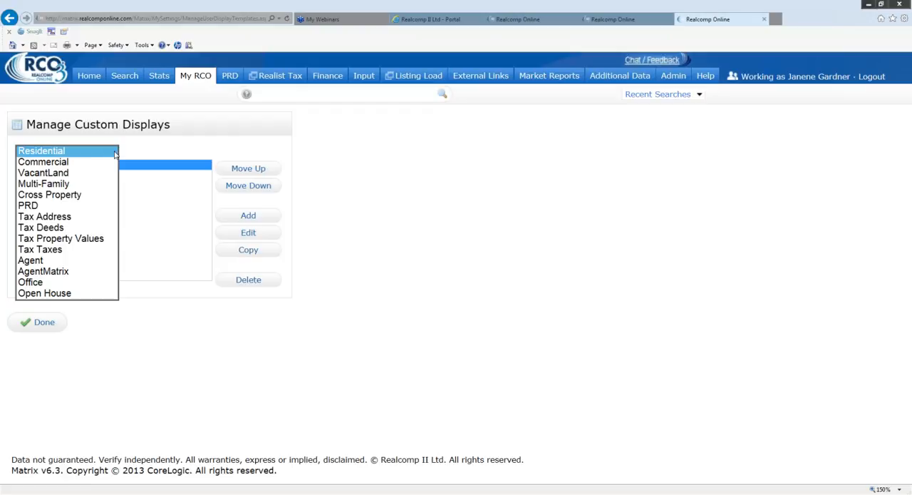
pyautogui.click(71, 151)
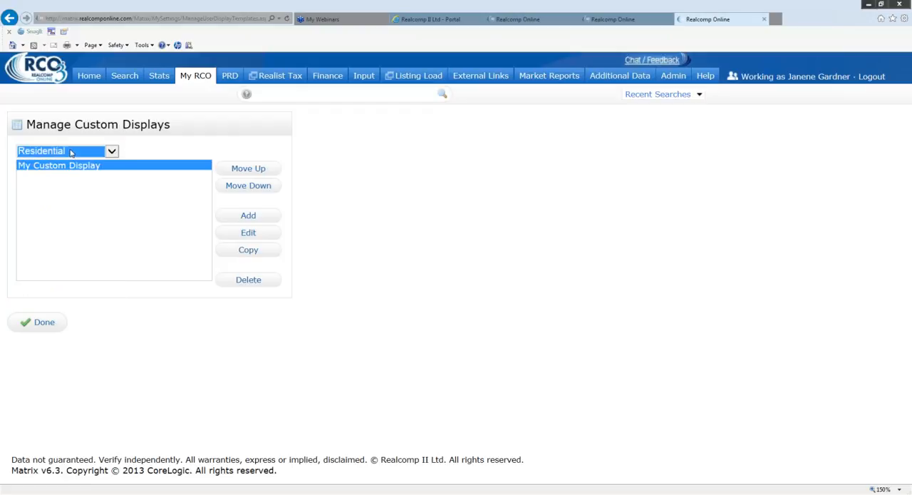
pyautogui.click(71, 152)
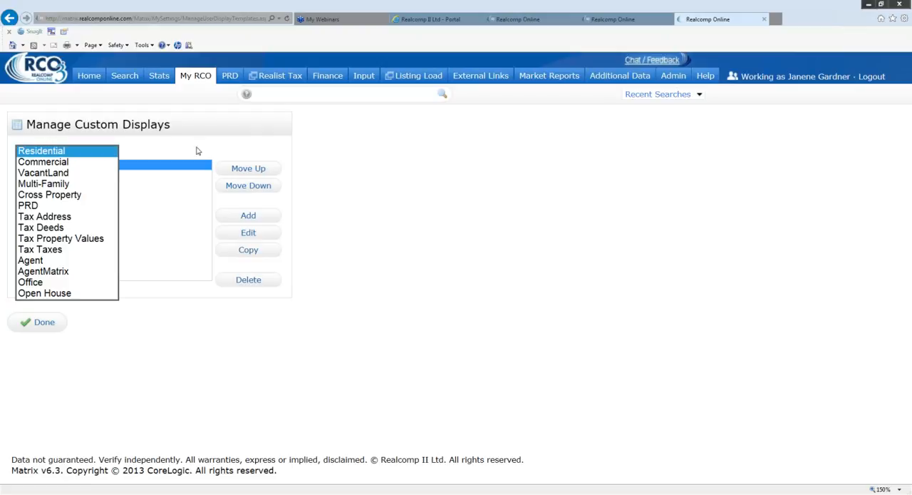
pyautogui.click(249, 217)
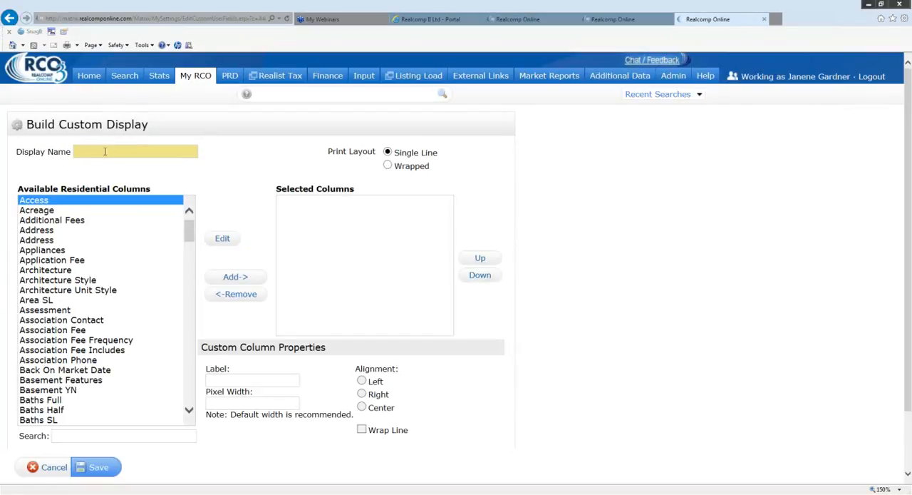
# - Name the new custom display "Appraisal Search"
pyautogui.write('Apri')
pyautogui.press('BackSpace')
pyautogui.write('a')
pyautogui.press('BackSpace')
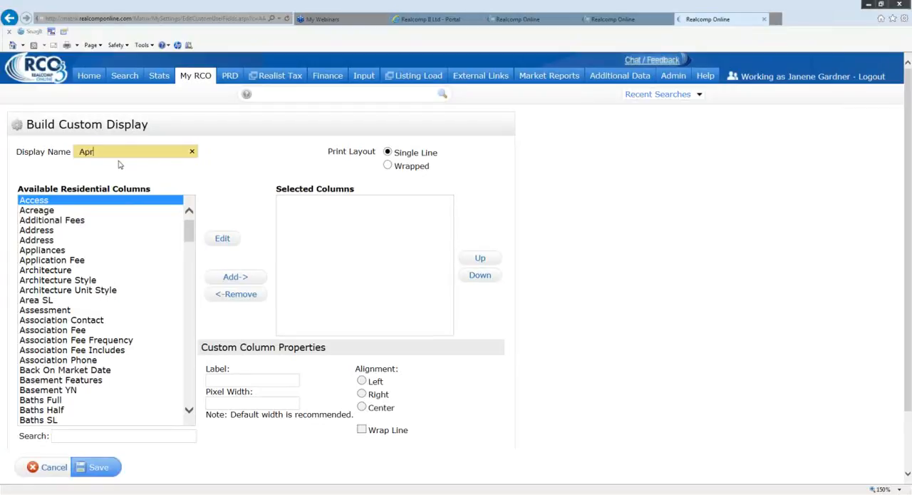
pyautogui.write('praisal Search')
# - Add the Status and Status Date columns to the Appraisal Search display
pyautogui.click(191, 229)
pyautogui.moveTo(190, 228); pyautogui.dragTo(198, 369)
pyautogui.scroll(-4, 67, 249)
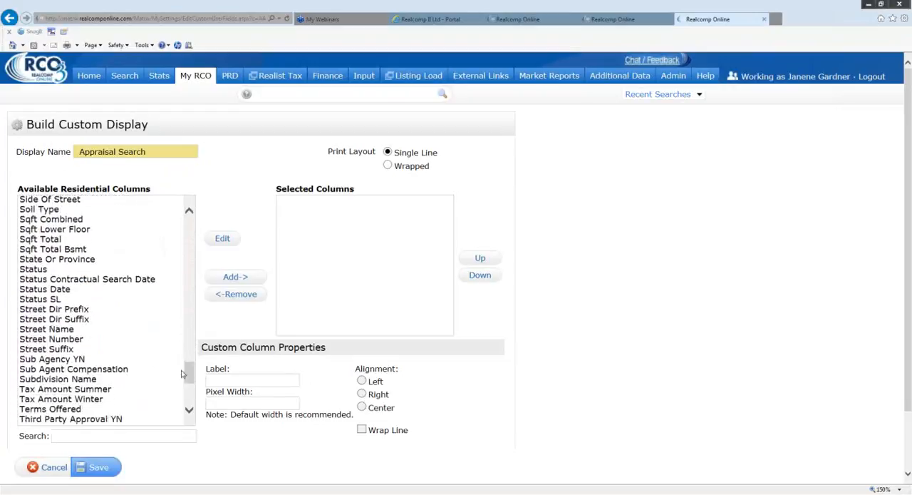
pyautogui.doubleClick(43, 269)
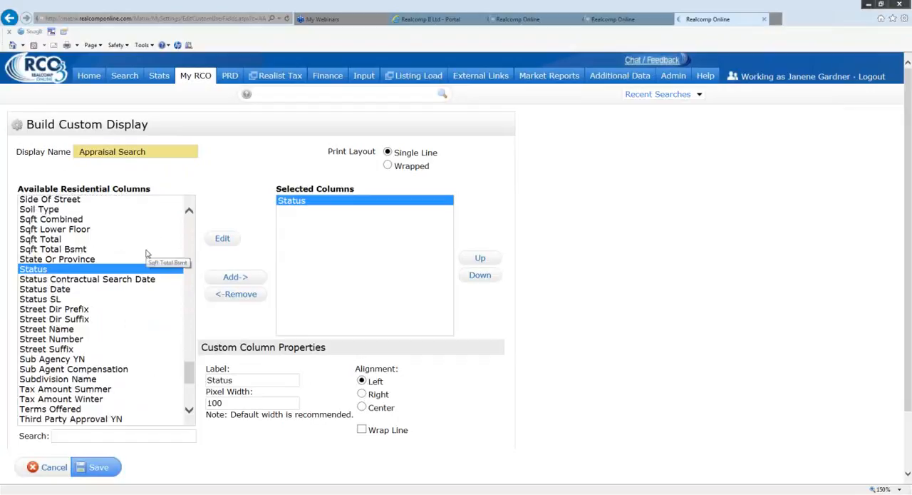
pyautogui.doubleClick(55, 290)
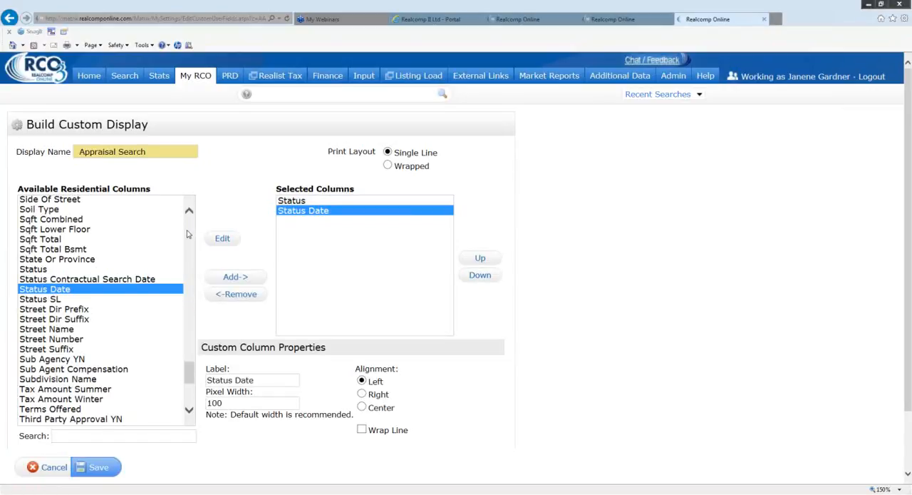
# - Add the City and MLS Link to Full columns to the display's selected columns
pyautogui.scroll(10, 189, 234)
pyautogui.scroll(15, 189, 234)
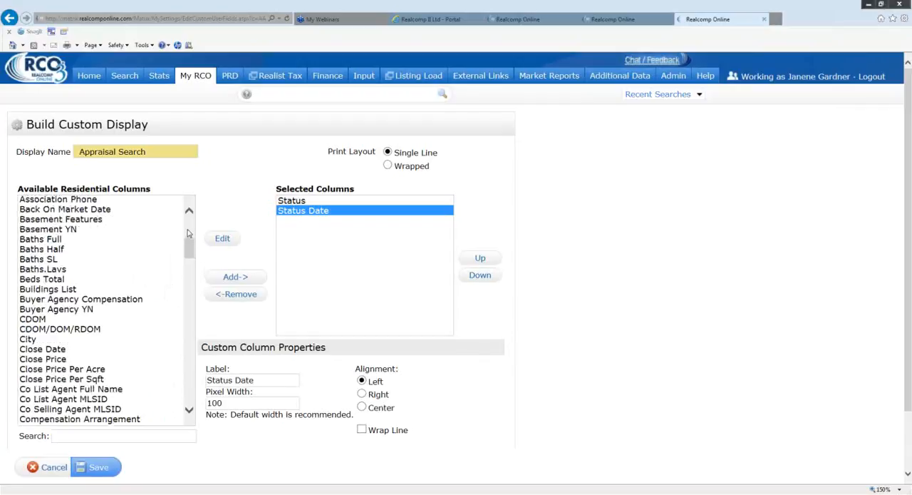
pyautogui.doubleClick(36, 340)
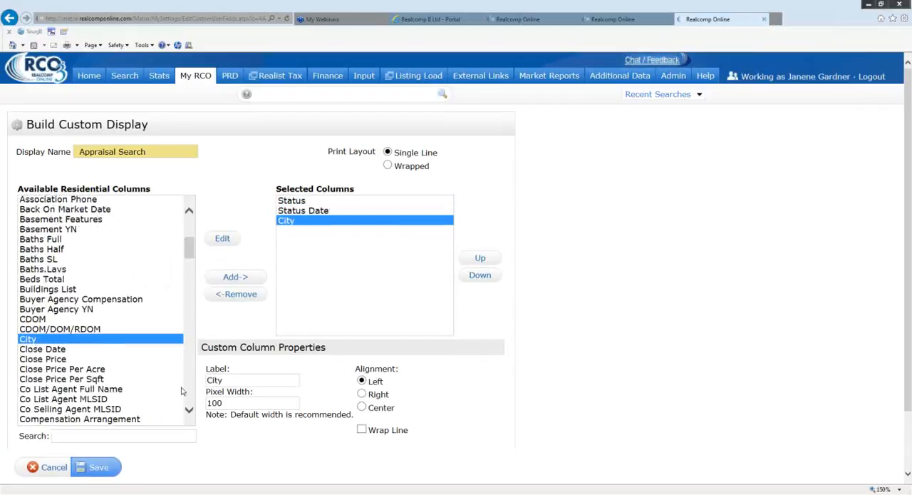
pyautogui.scroll(-6, 189, 408)
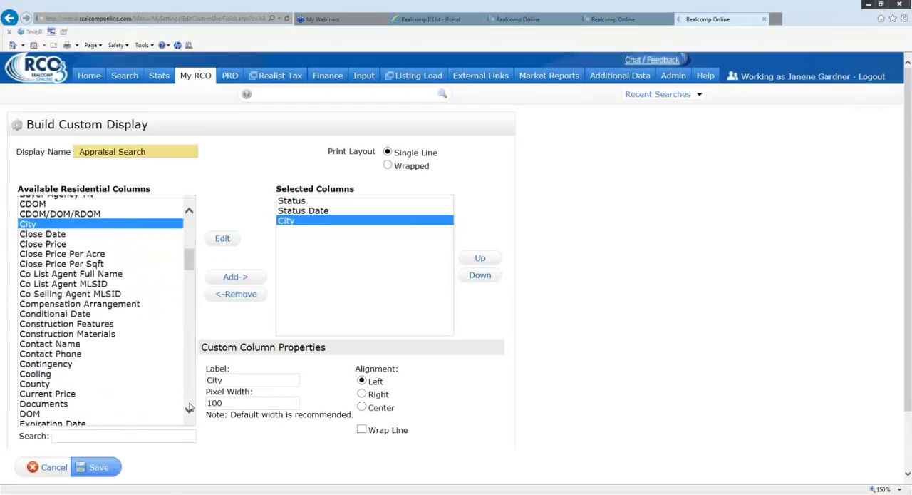
pyautogui.scroll(-6, 189, 407)
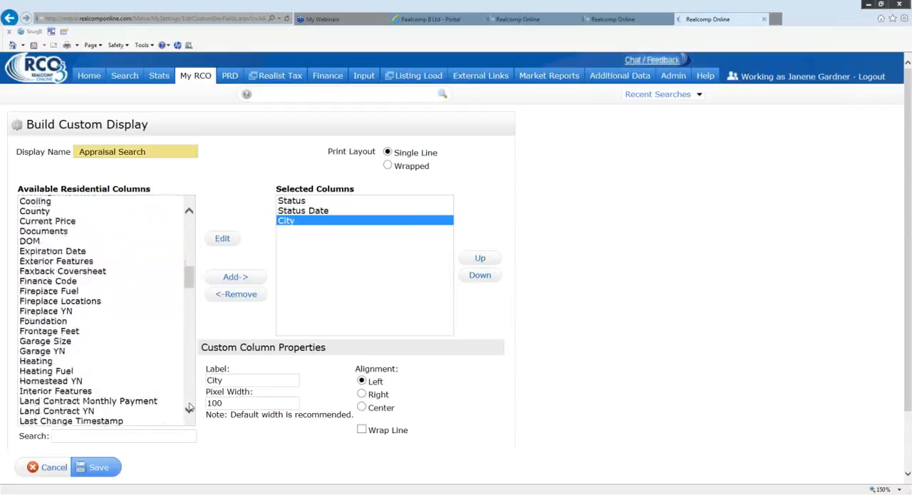
pyautogui.scroll(-6, 189, 408)
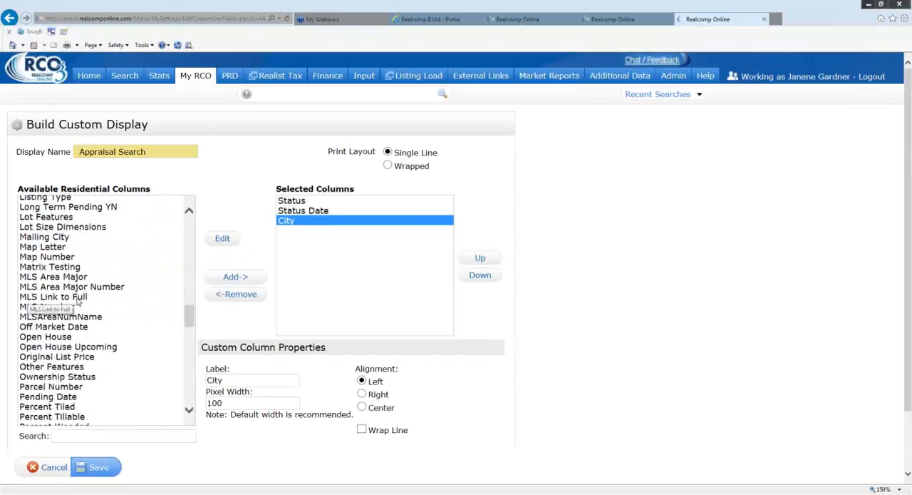
pyautogui.doubleClick(77, 300)
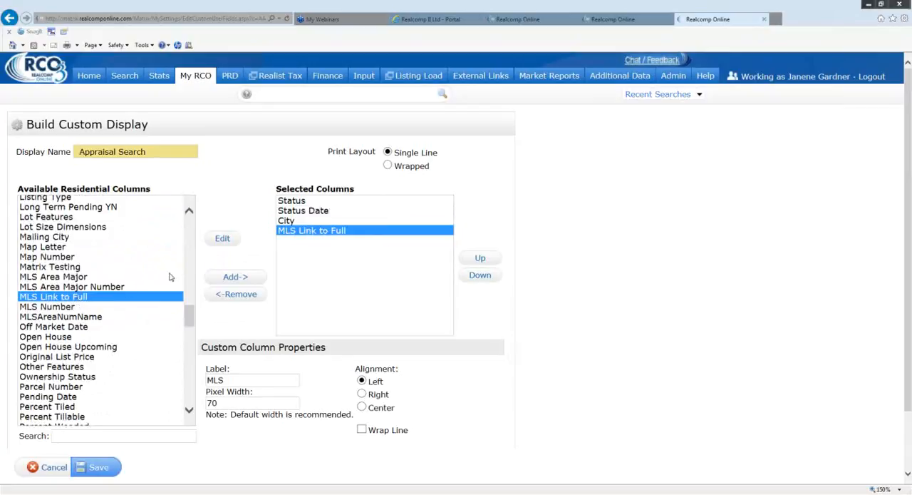
# - Add the first Address entry and the PRD column to the selected columns
pyautogui.scroll(5, 176, 275)
pyautogui.scroll(15, 159, 268)
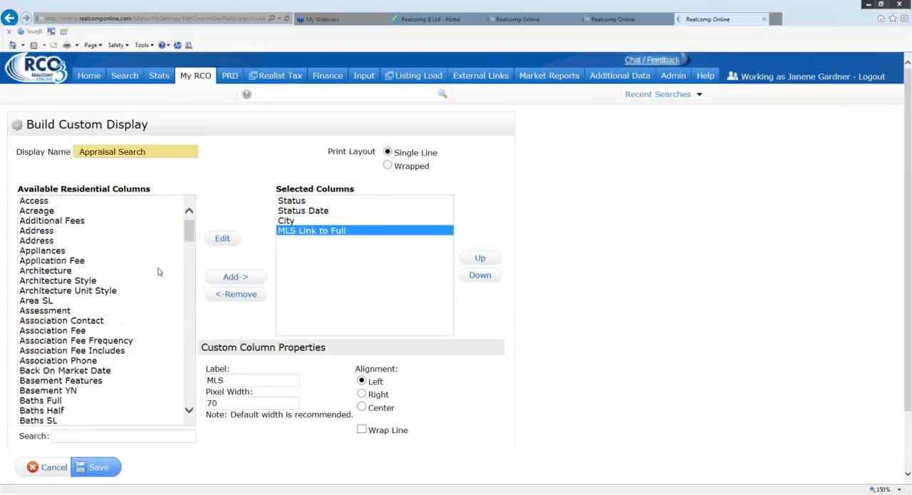
pyautogui.doubleClick(48, 233)
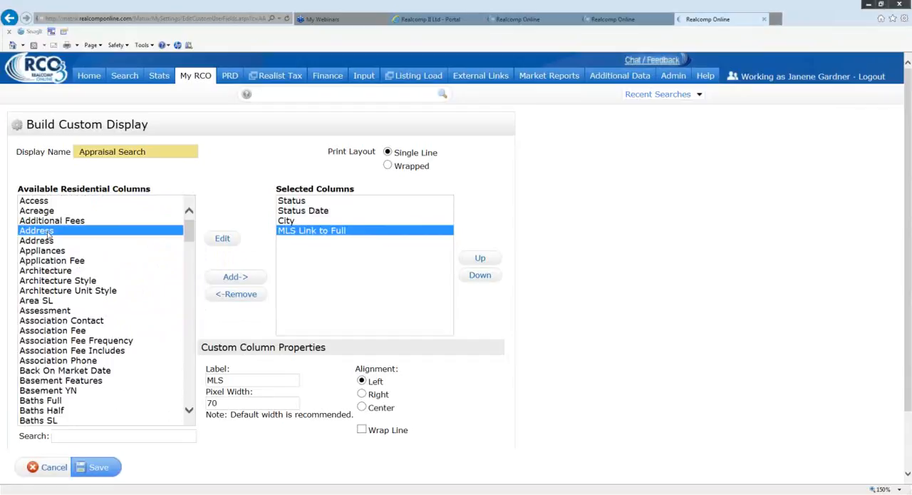
pyautogui.scroll(-10, 171, 287)
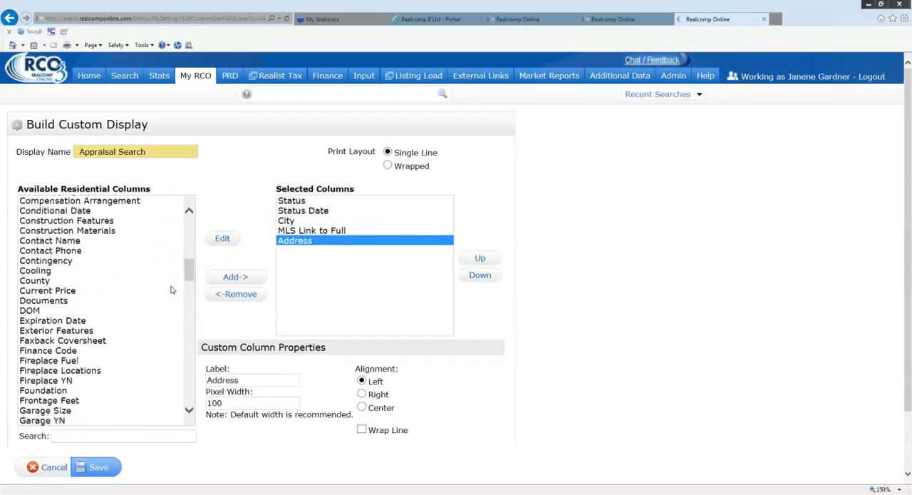
pyautogui.scroll(-15, 171, 290)
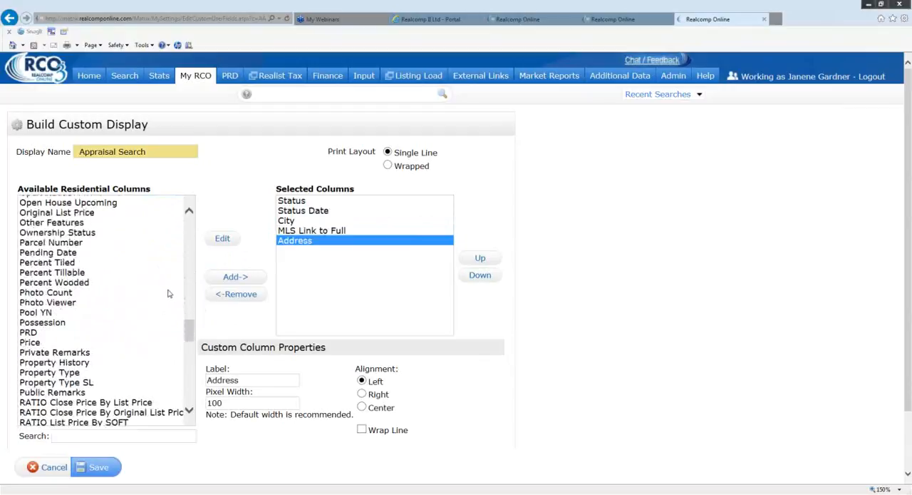
pyautogui.doubleClick(32, 333)
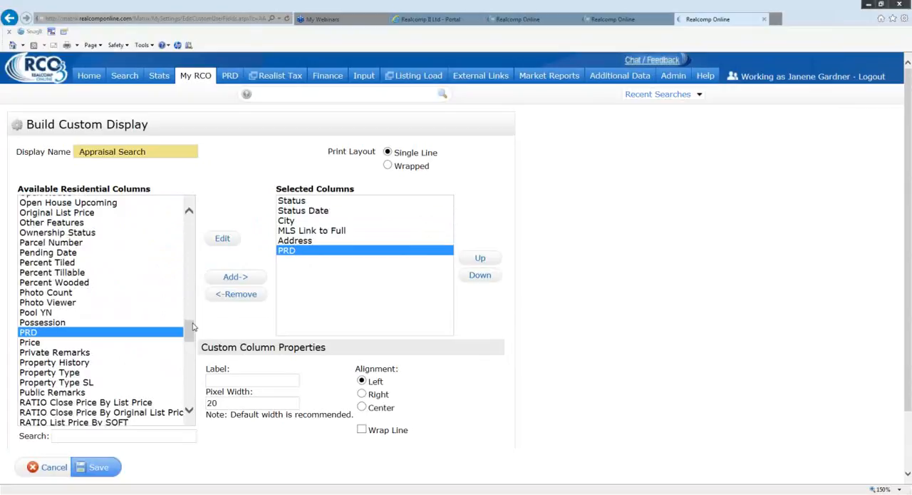
# - Add the Close Date and Close Price columns to the custom display
pyautogui.moveTo(191, 328); pyautogui.dragTo(185, 259)
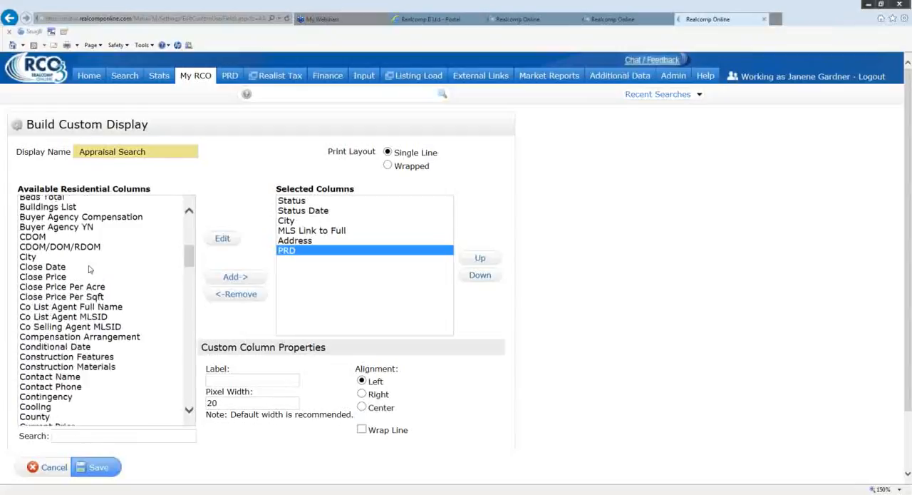
pyautogui.doubleClick(77, 268)
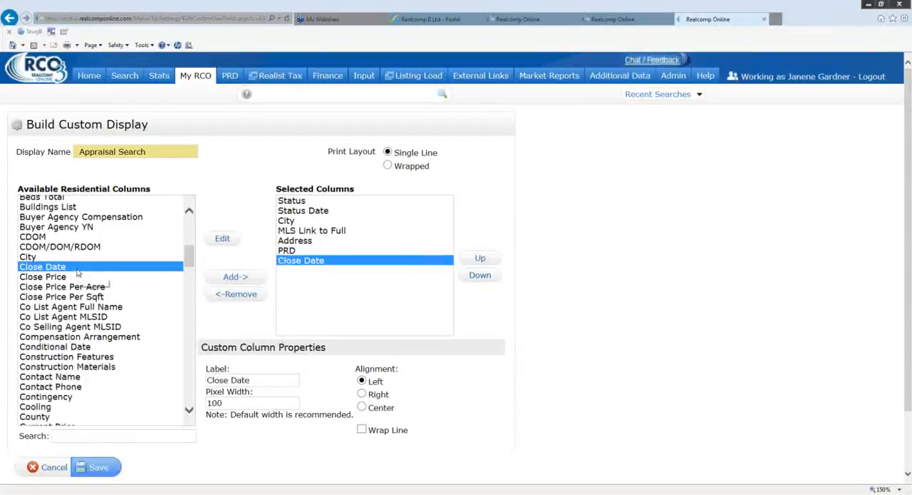
pyautogui.doubleClick(71, 278)
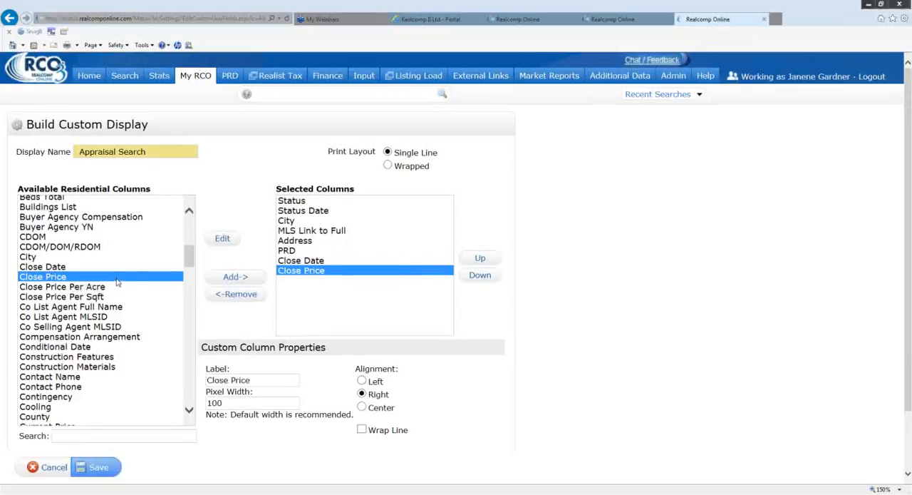
# - Add the DOM and Price columns to the display's selected columns
pyautogui.scroll(-5, 192, 261)
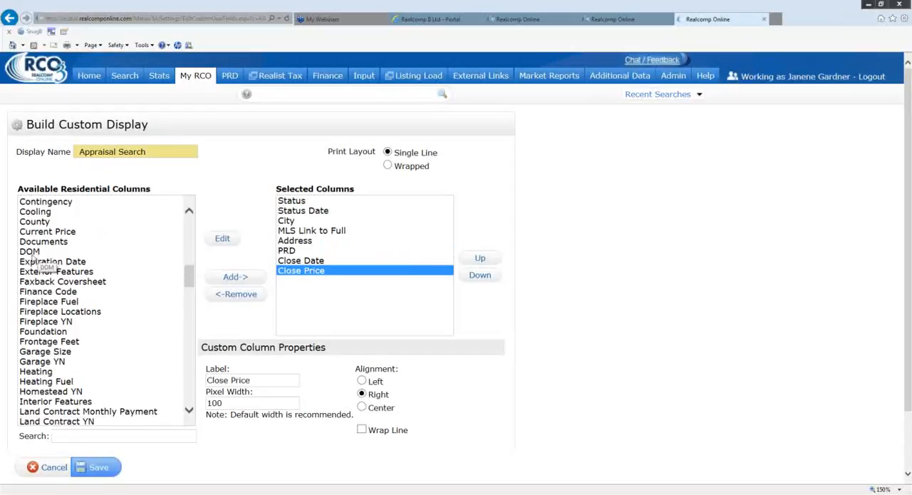
pyautogui.doubleClick(32, 254)
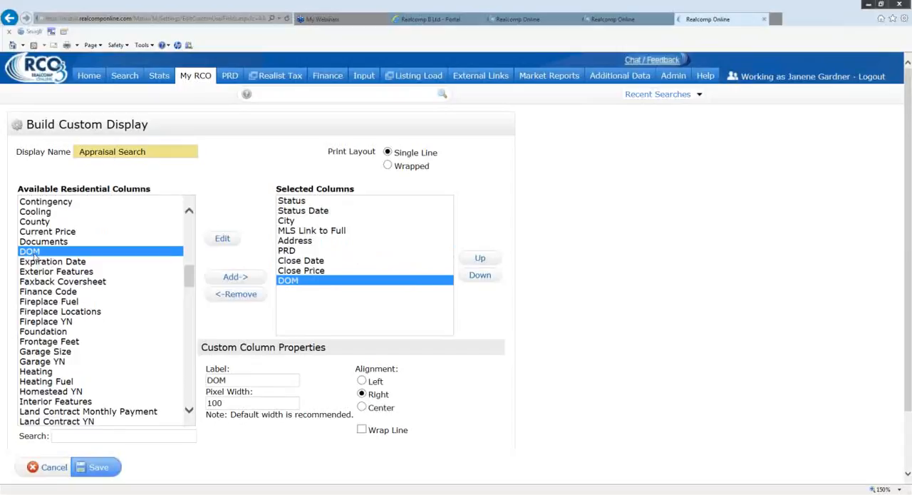
pyautogui.scroll(-1, 194, 285)
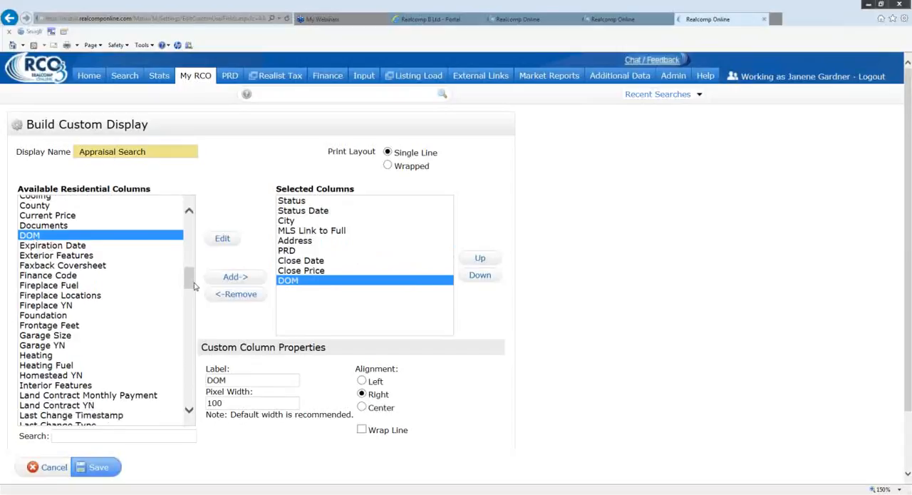
pyautogui.moveTo(191, 279); pyautogui.dragTo(190, 334)
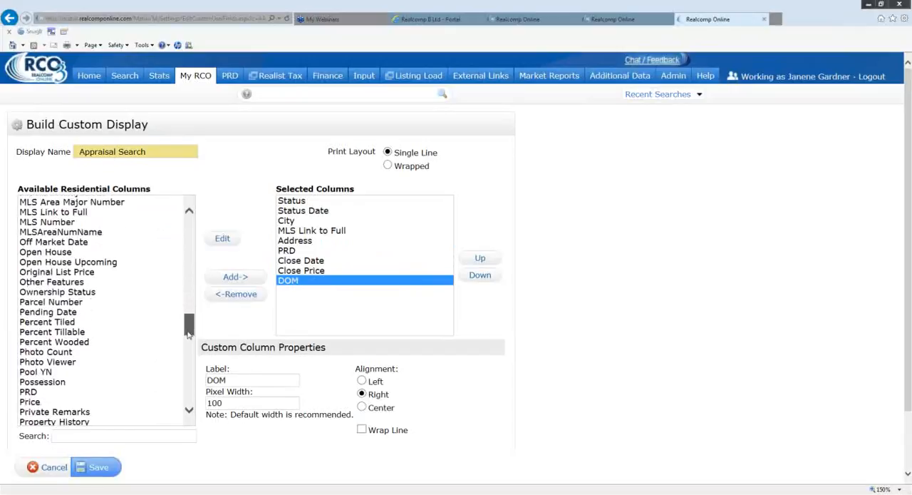
pyautogui.click(37, 398)
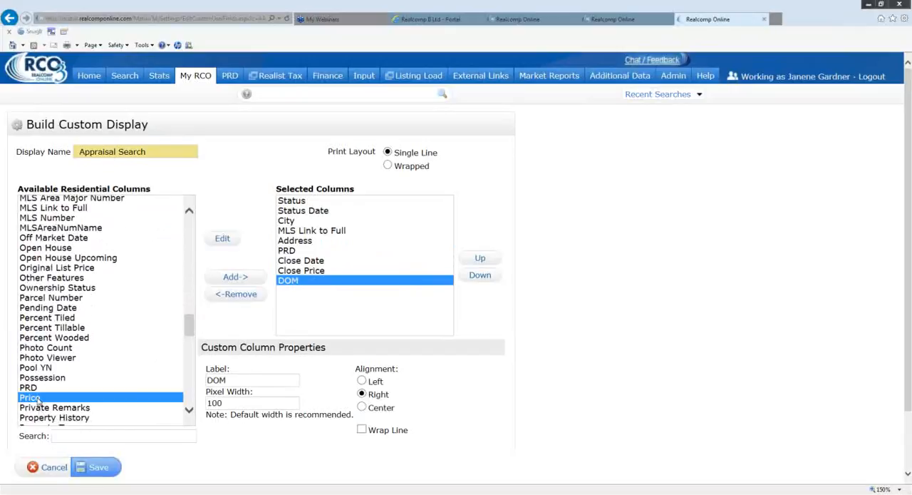
pyautogui.doubleClick(38, 398)
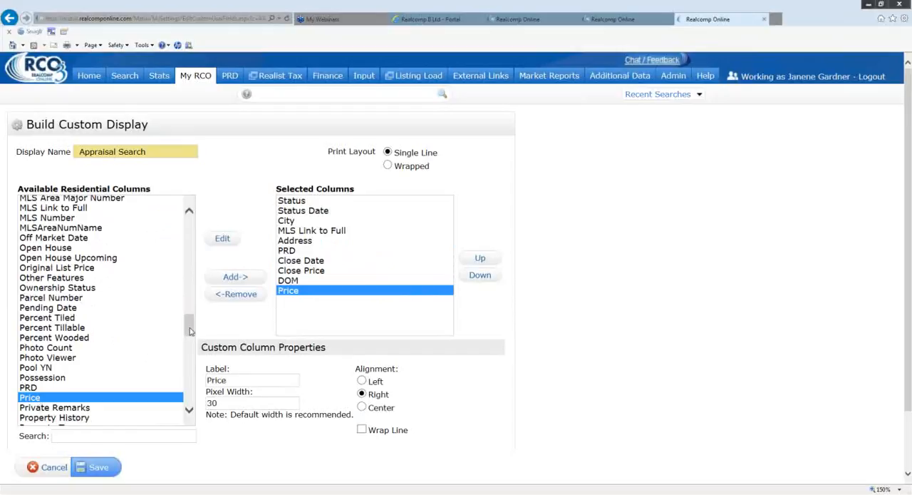
# - Add the Sqft Total and Year Built columns to the display's selected columns
pyautogui.moveTo(190, 328); pyautogui.dragTo(181, 375)
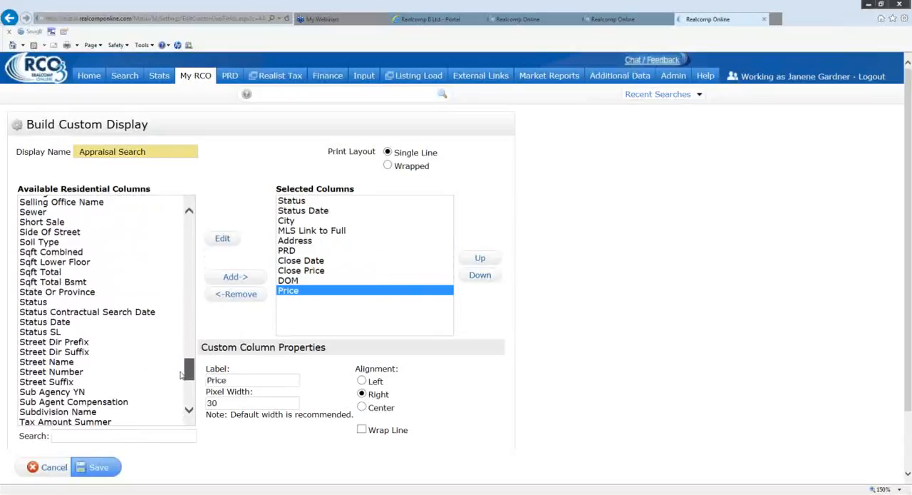
pyautogui.doubleClick(53, 274)
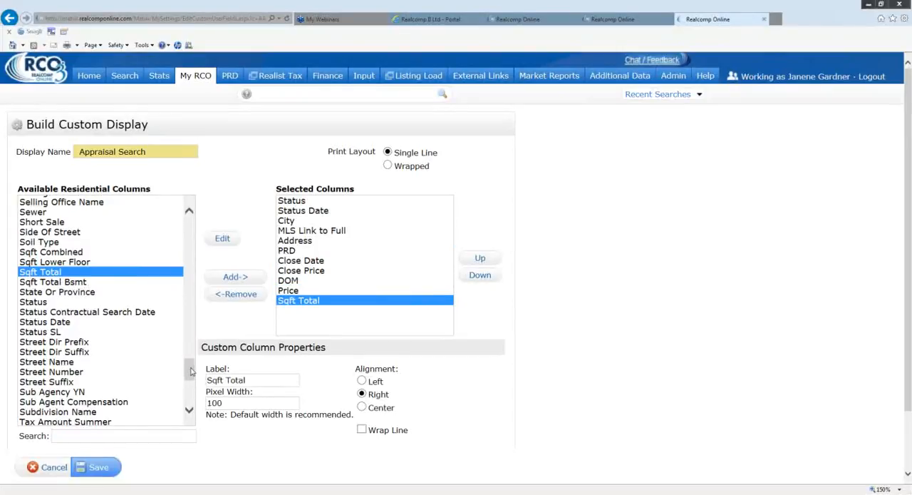
pyautogui.moveTo(191, 370); pyautogui.dragTo(191, 392)
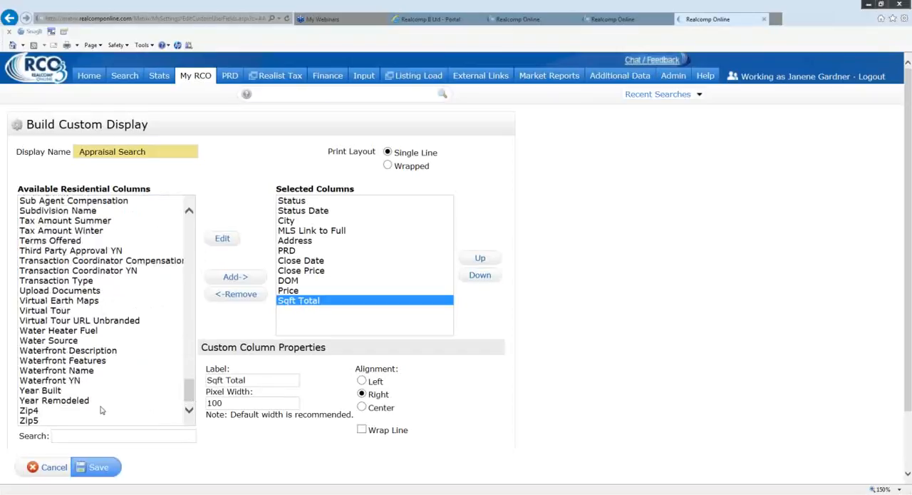
pyautogui.doubleClick(57, 391)
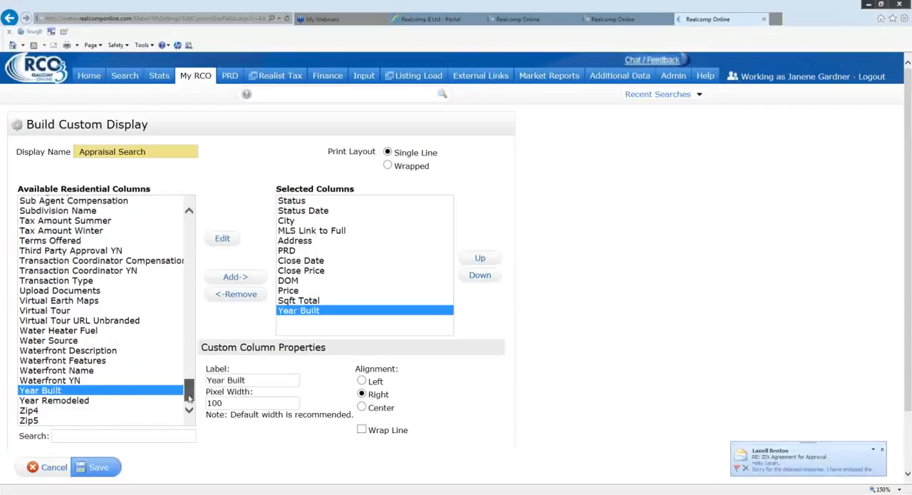
# - Add the Basement YN and Garage YN columns to the custom display
pyautogui.moveTo(188, 400); pyautogui.dragTo(183, 253)
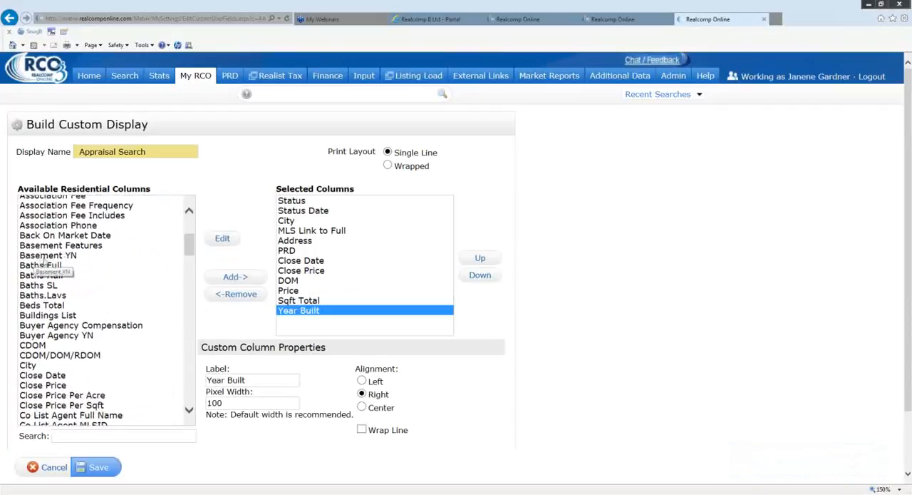
pyautogui.doubleClick(44, 256)
pyautogui.scroll(4, 191, 237)
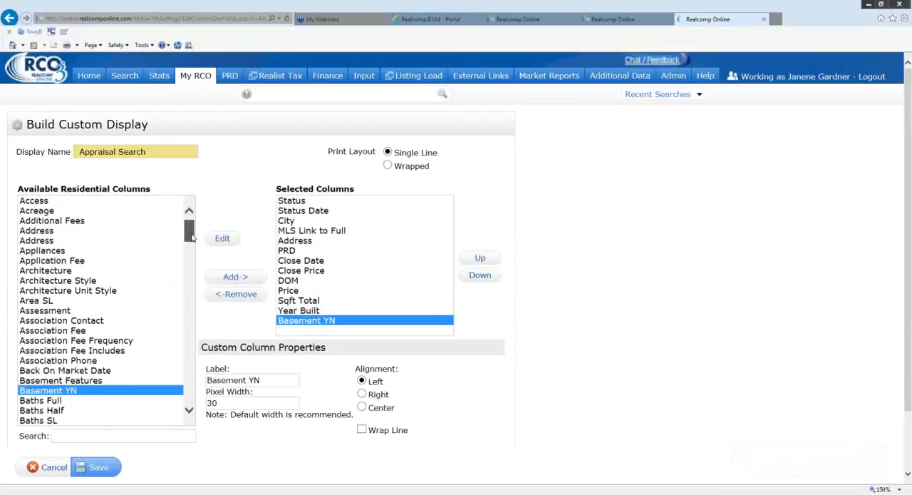
pyautogui.moveTo(191, 238); pyautogui.dragTo(189, 292)
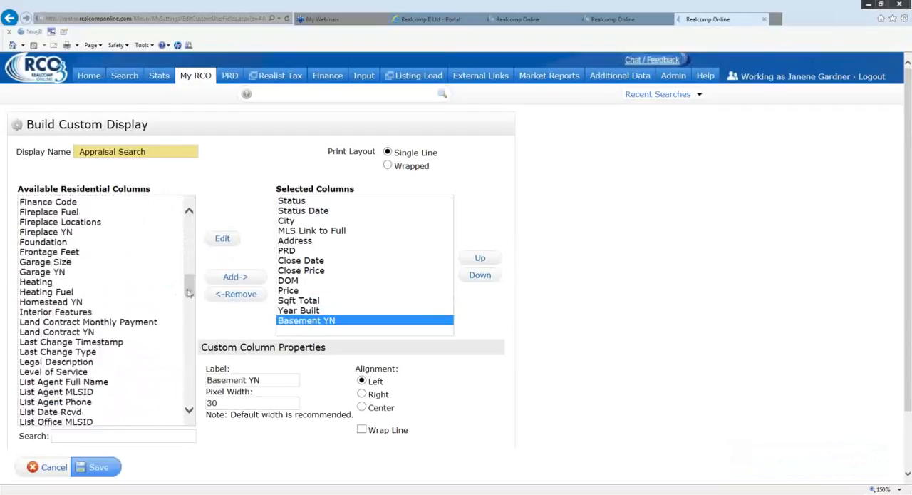
pyautogui.doubleClick(58, 272)
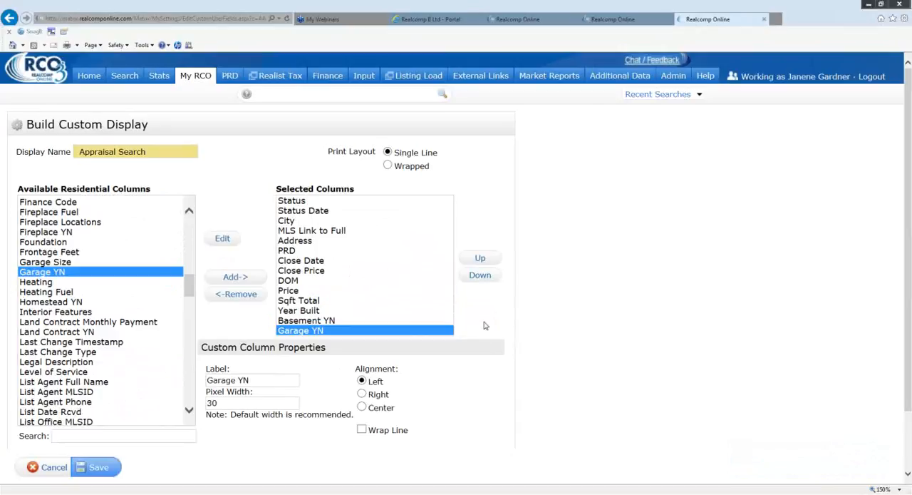
# - Save the Appraisal Search display and finish managing custom displays
pyautogui.scroll(-2, 492, 324)
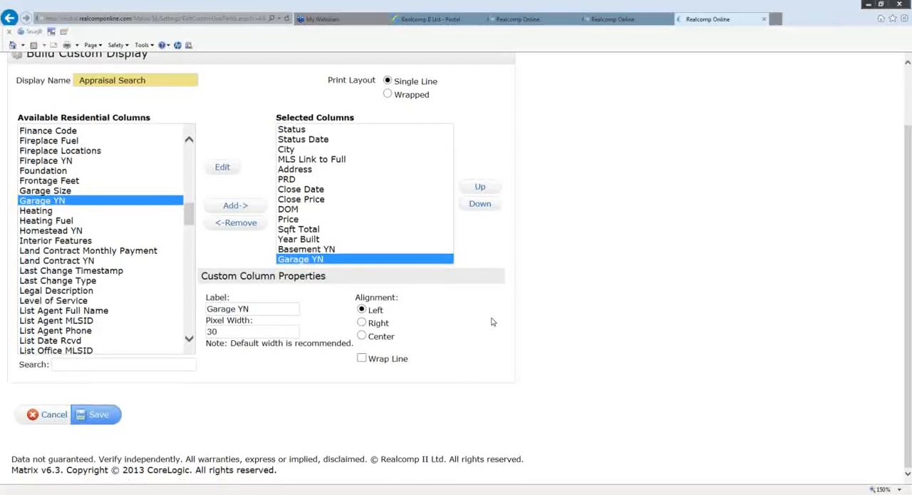
pyautogui.click(99, 416)
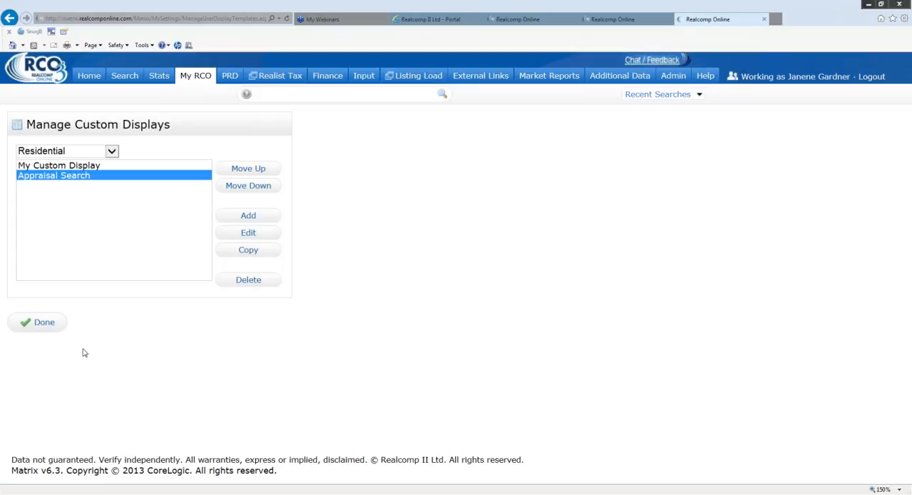
pyautogui.click(42, 325)
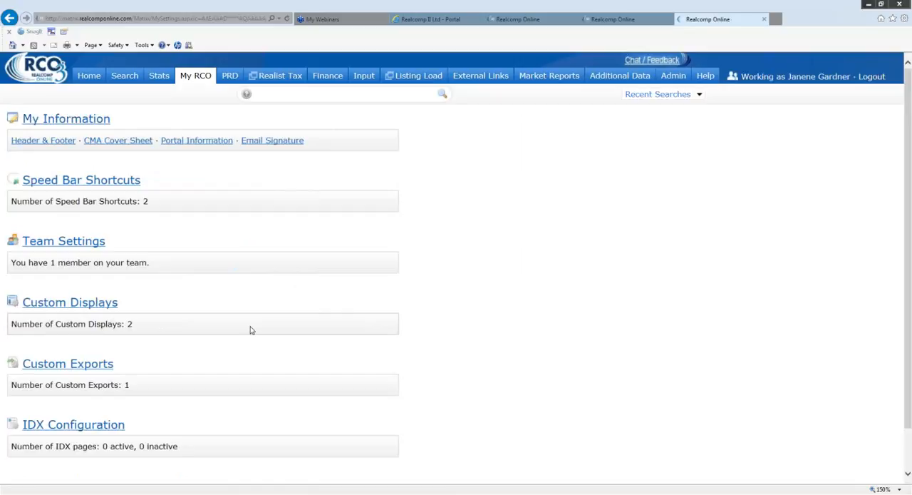
# - Return to the home page and open the Residential Quick search form
pyautogui.click(91, 80)
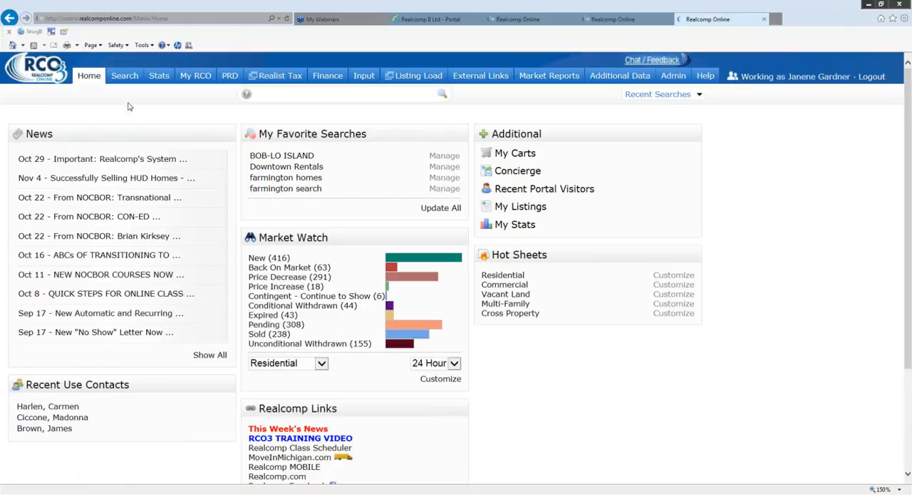
pyautogui.moveTo(128, 81)
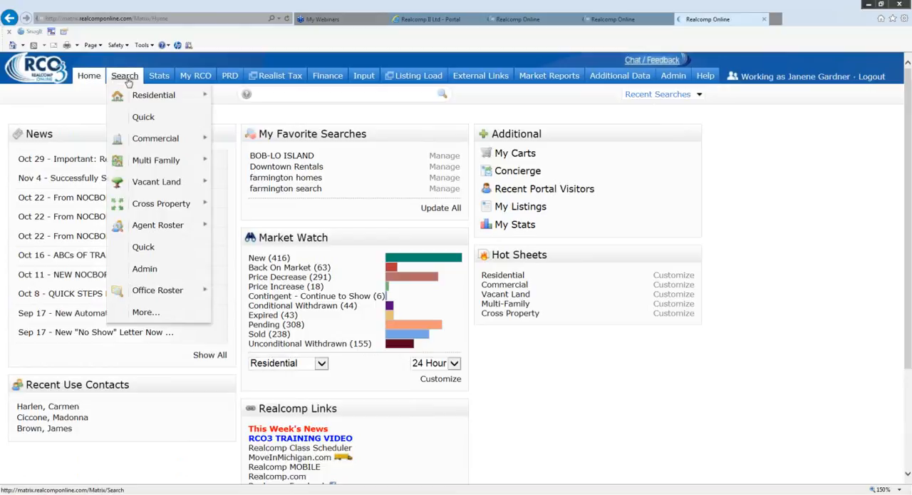
pyautogui.moveTo(139, 97)
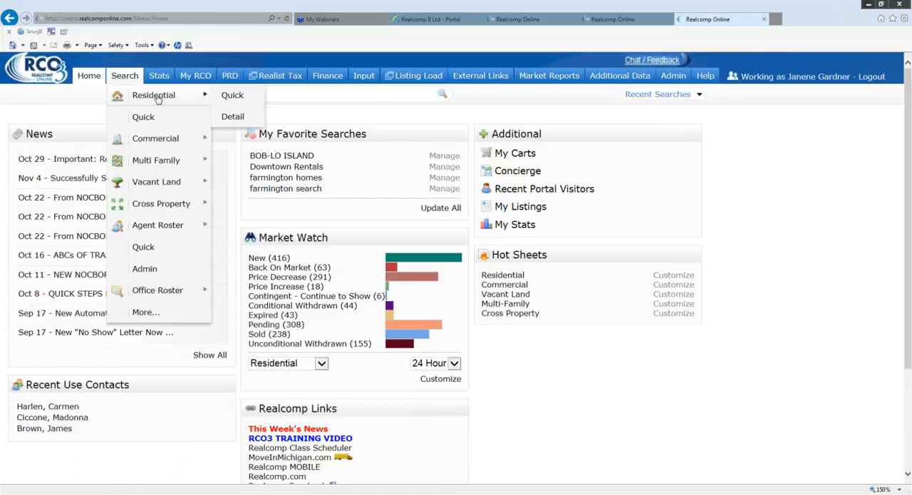
pyautogui.click(236, 100)
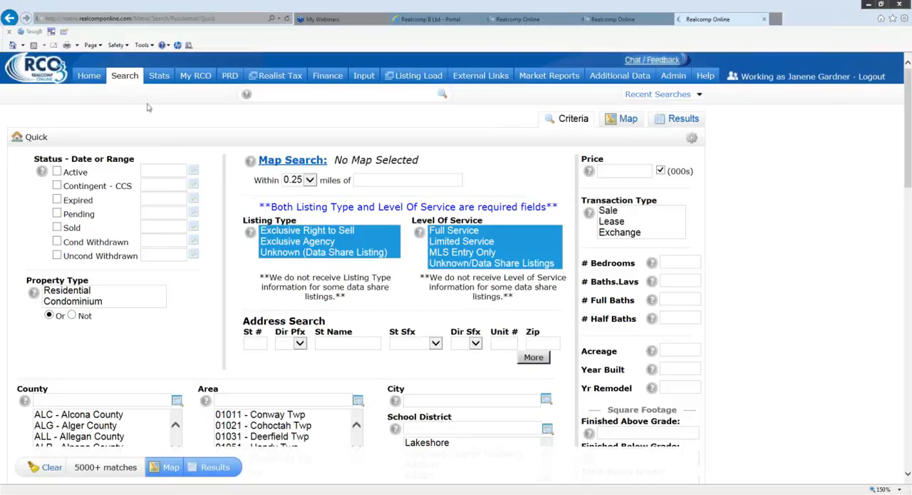
pyautogui.click(125, 75)
# - Define the map search area as within 1 mile of the subject property's street address and ZIP code
pyautogui.click(381, 183)
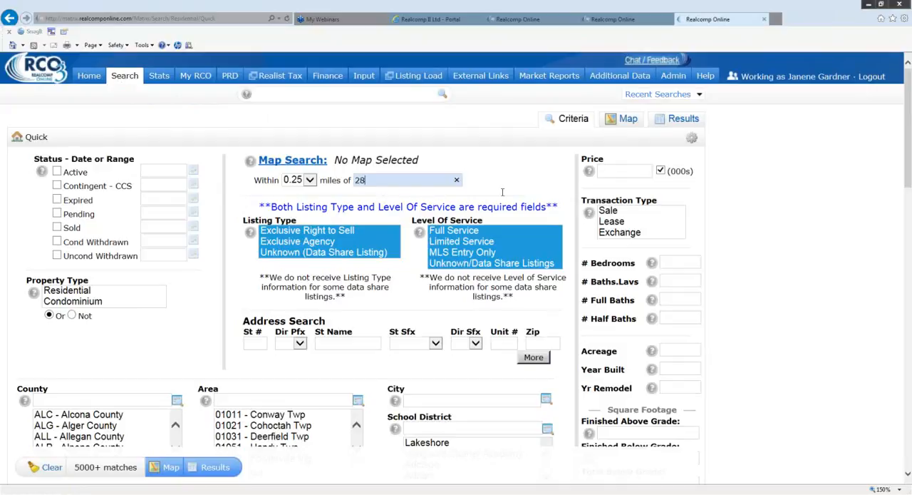
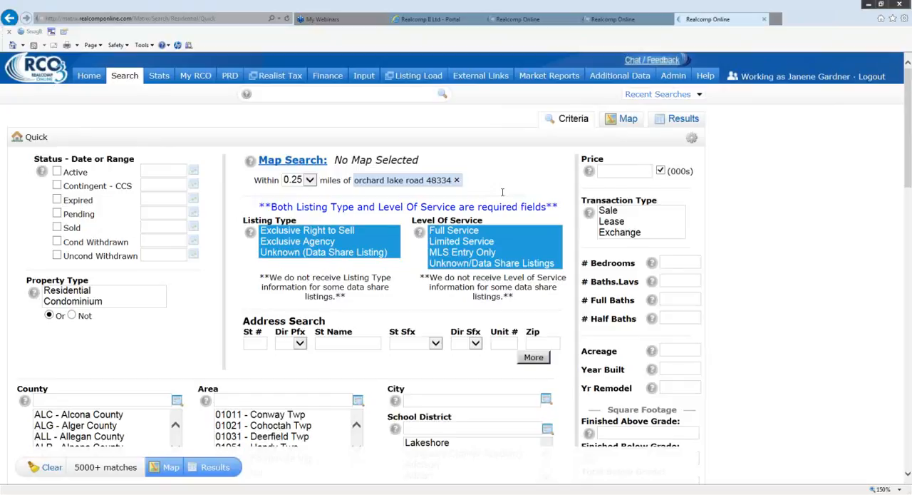
pyautogui.click(310, 180)
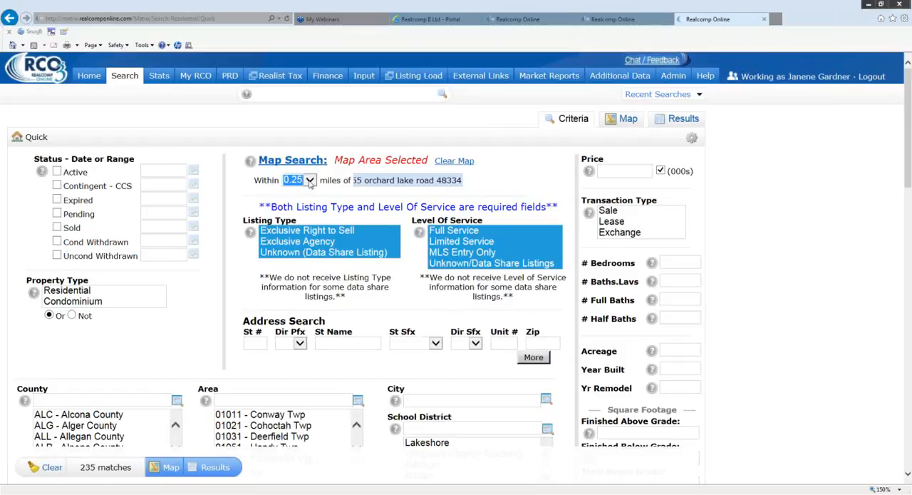
pyautogui.click(309, 180)
pyautogui.click(301, 202)
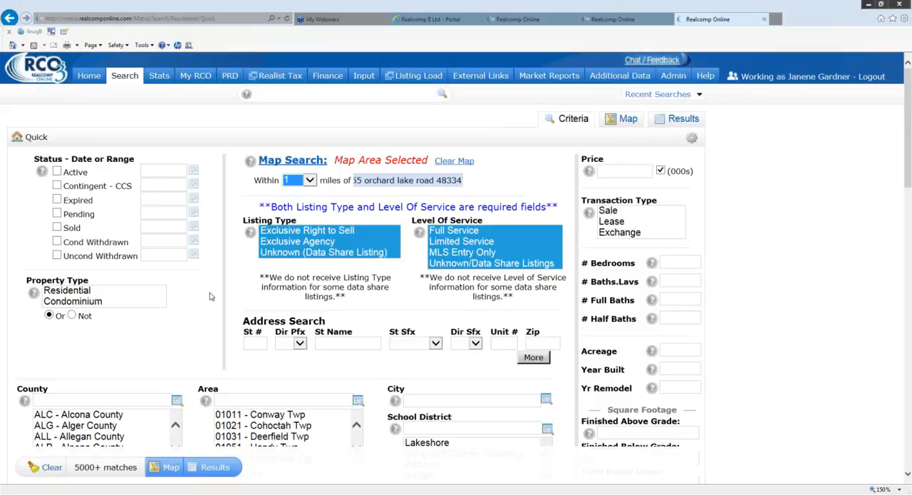
# - Limit the search to Sold listings with a day range of 0-90
pyautogui.click(57, 227)
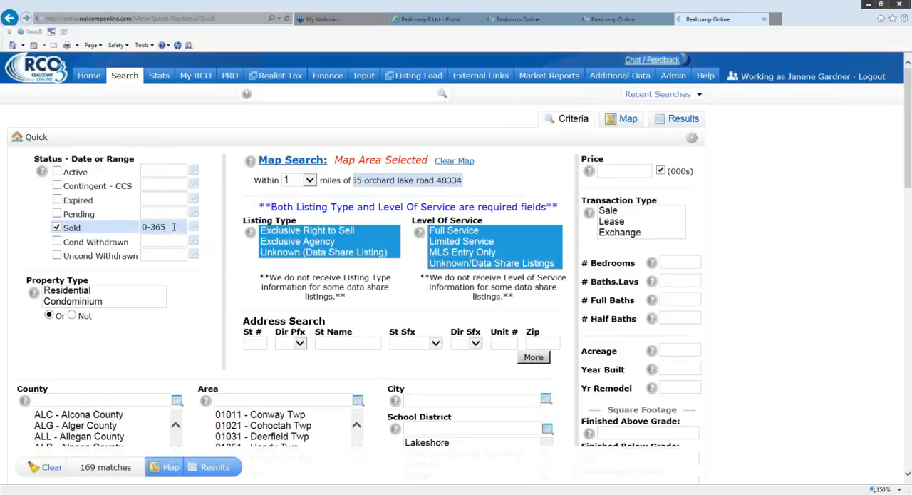
pyautogui.press('BackSpace')
pyautogui.press('BackSpace')
pyautogui.press('BackSpace')
pyautogui.write('90')
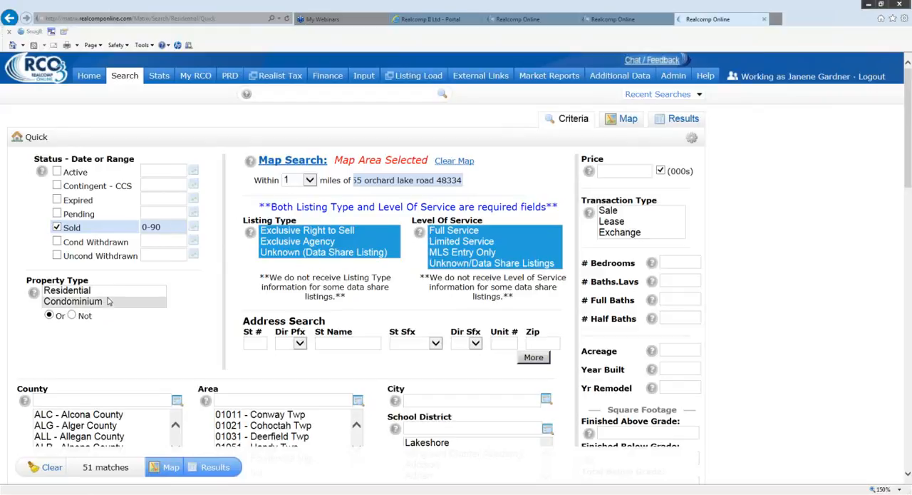
# - Set the property type to Residential and the transaction type to Sale
pyautogui.moveTo(107, 301); pyautogui.dragTo(104, 290)
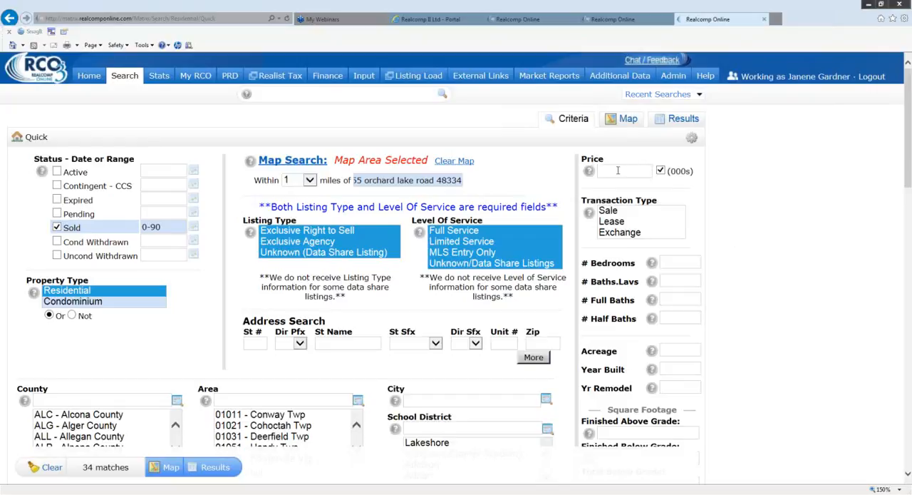
pyautogui.moveTo(619, 169)
pyautogui.click(607, 213)
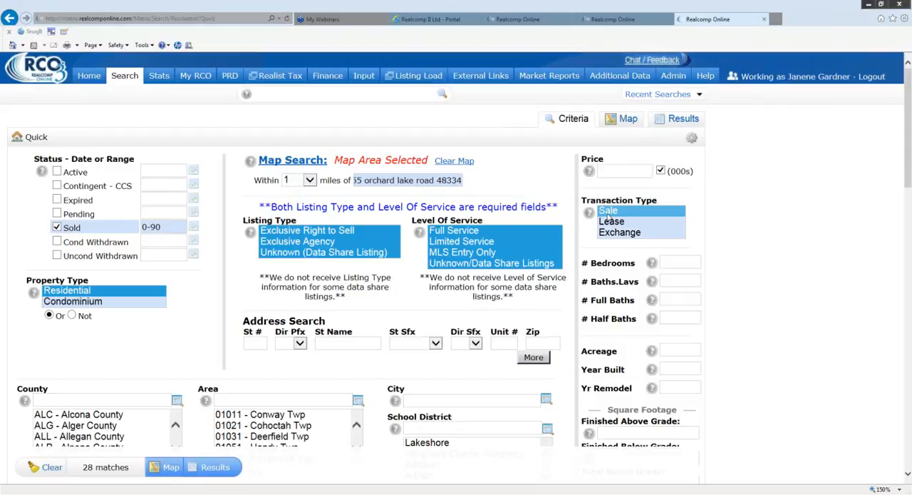
pyautogui.click(607, 213)
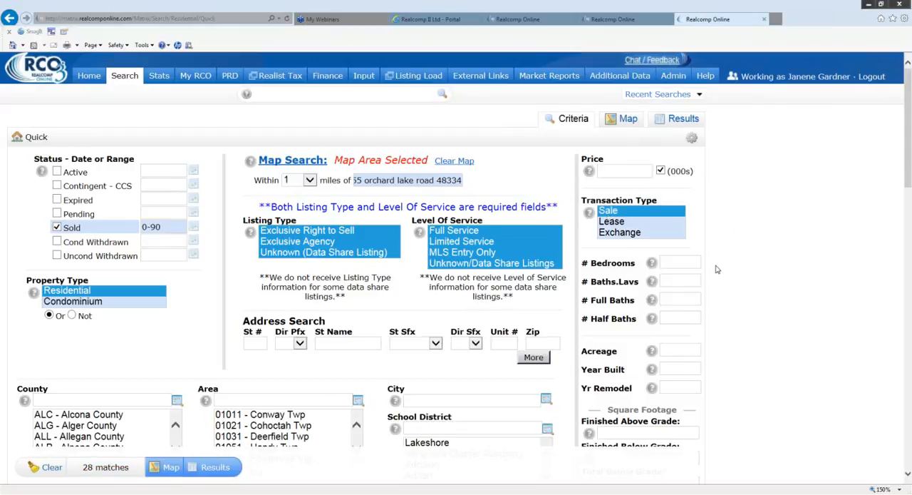
# - Set the Finished Above Grade square footage range to 1500-3000
pyautogui.scroll(-1, 717, 263)
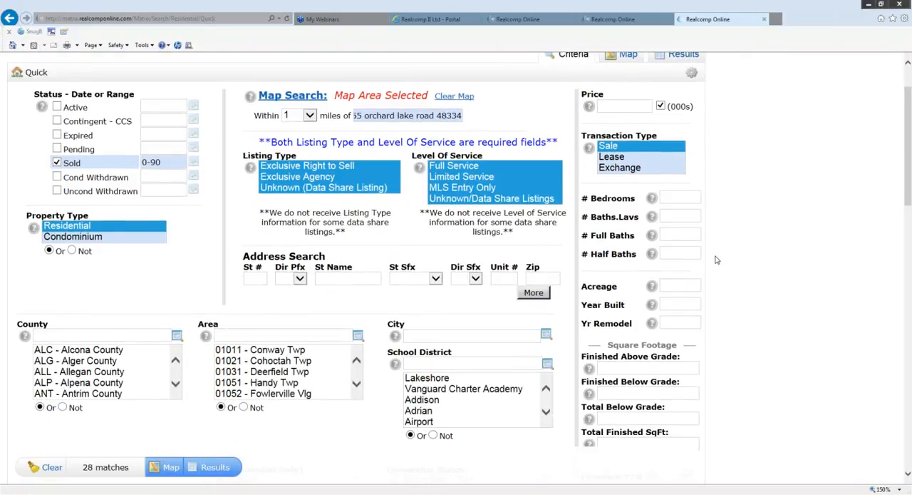
pyautogui.scroll(-2, 717, 261)
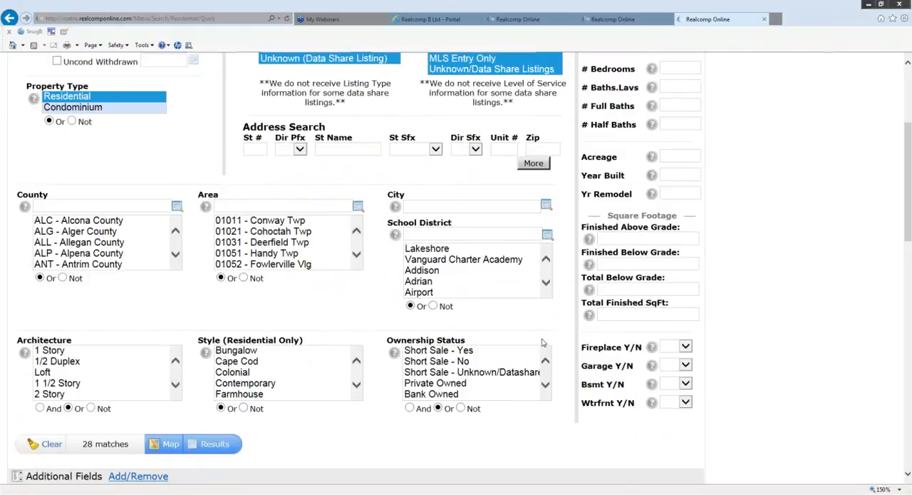
pyautogui.write('1500-')
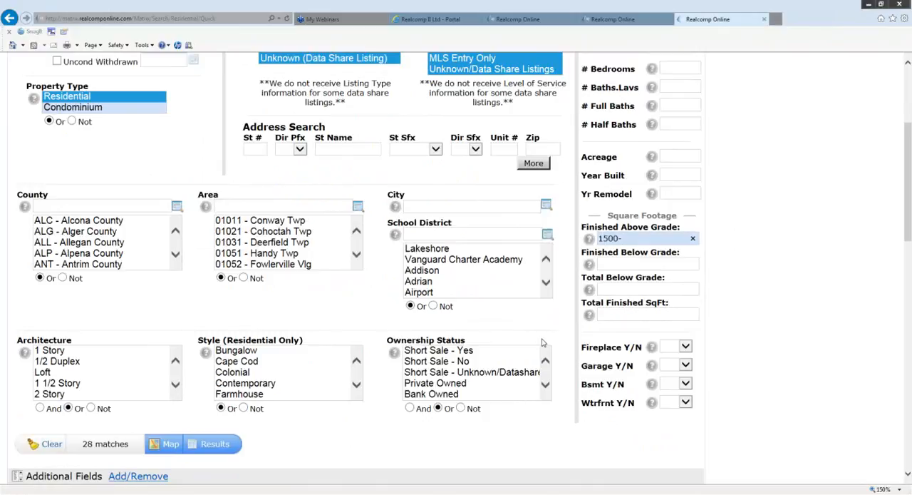
pyautogui.write('3000')
# - Show the search results and switch them to the my:Appraisal Search display
pyautogui.scroll(-1, 307, 428)
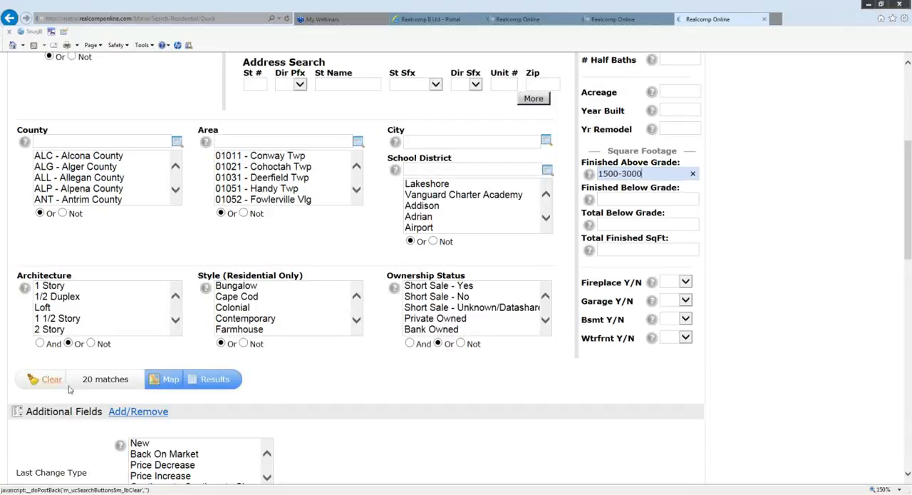
pyautogui.click(217, 380)
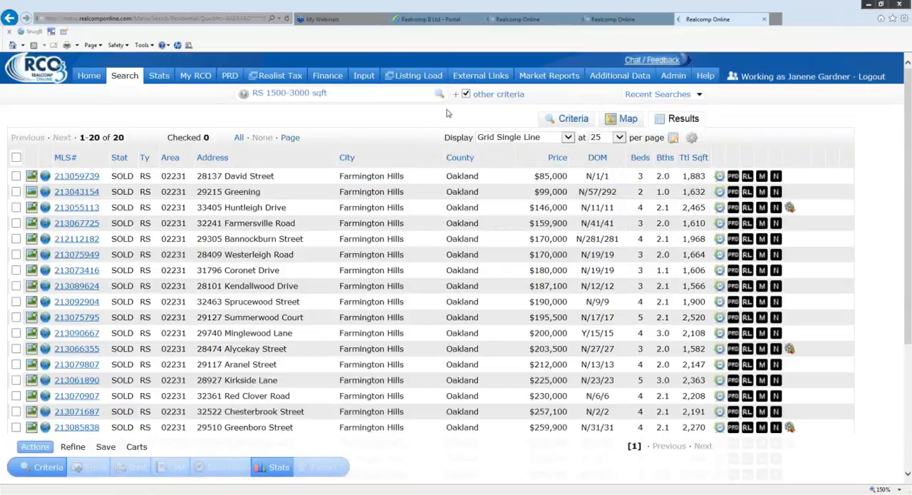
pyautogui.click(568, 139)
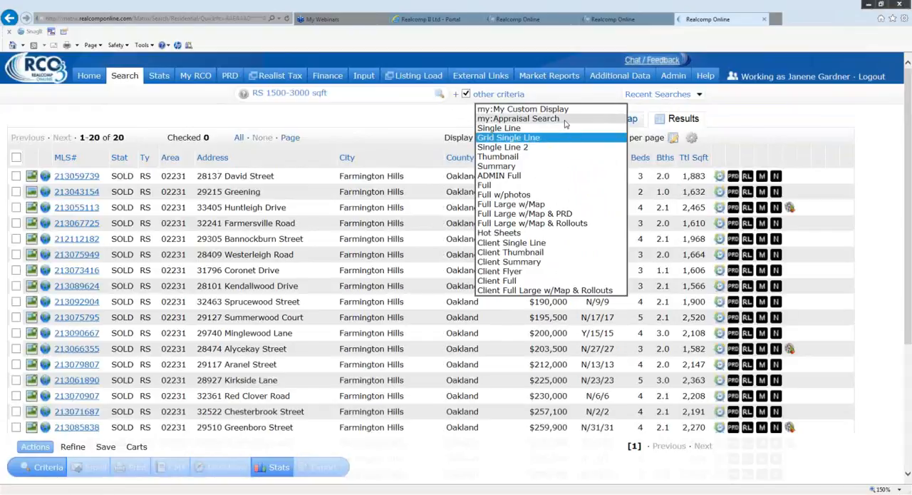
pyautogui.click(563, 119)
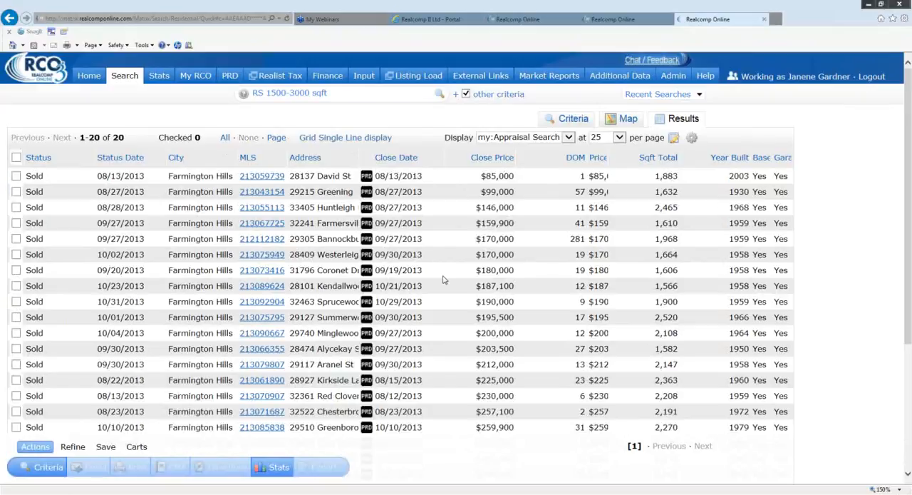
# - Sort the results by Status Date, switching to newest first and back to oldest first
pyautogui.click(118, 159)
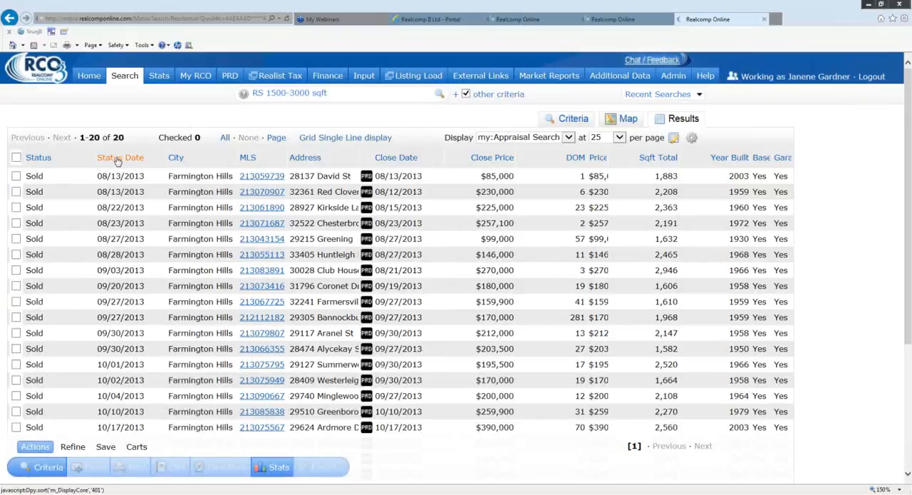
pyautogui.click(118, 160)
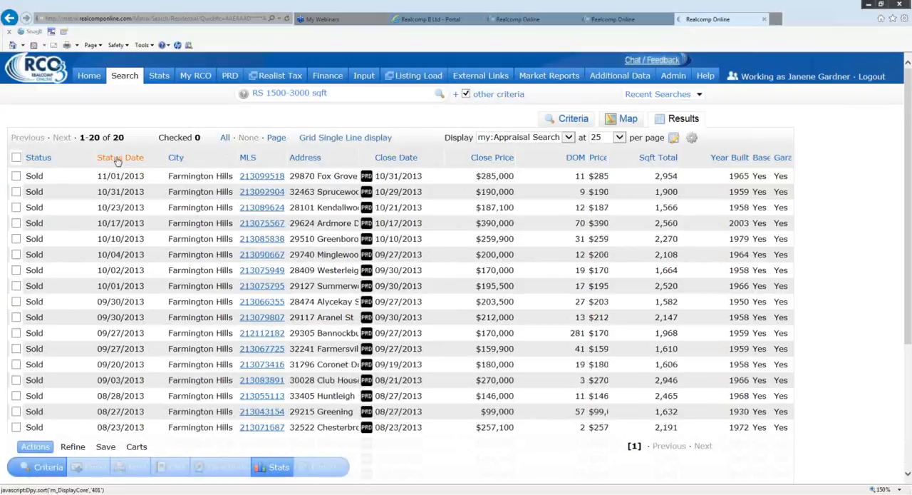
pyautogui.click(118, 160)
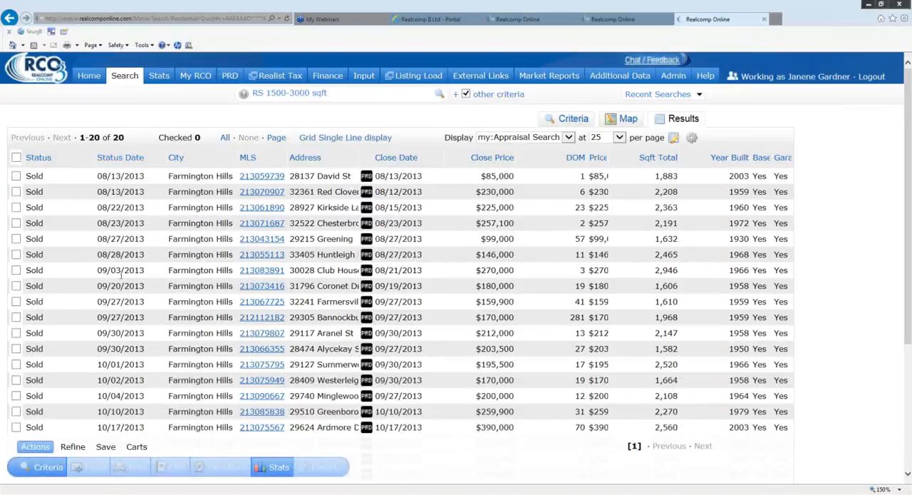
# - Sort the search results by Status Date with the newest first
pyautogui.scroll(-3, 114, 399)
pyautogui.scroll(3, 142, 277)
pyautogui.click(94, 157)
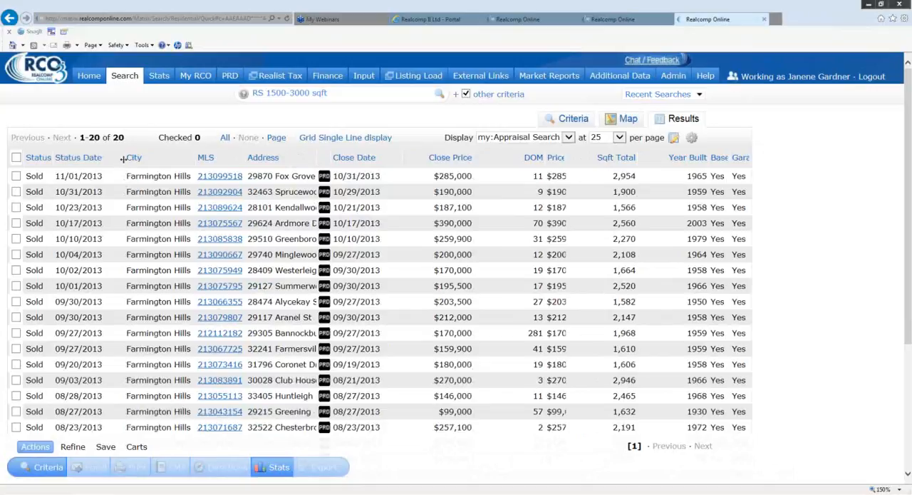
# - Narrow the Status Date column and set the City column's pixel width to 102
pyautogui.click(122, 157)
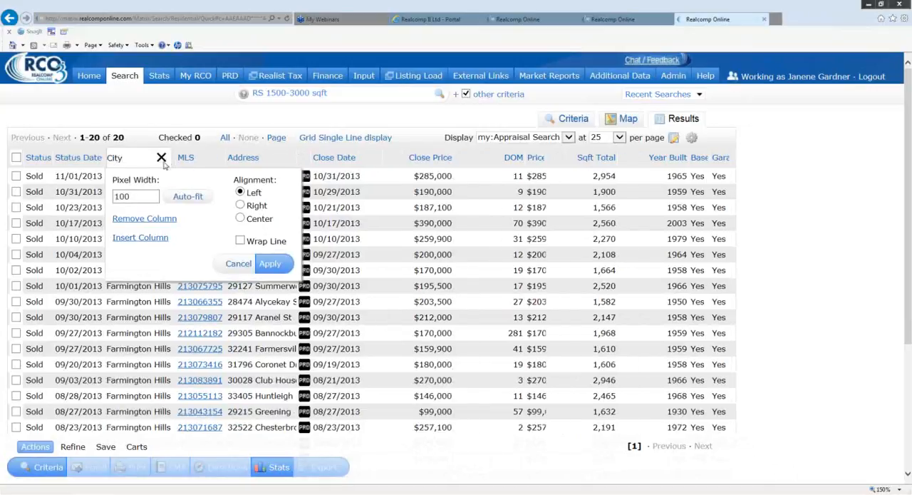
pyautogui.click(237, 265)
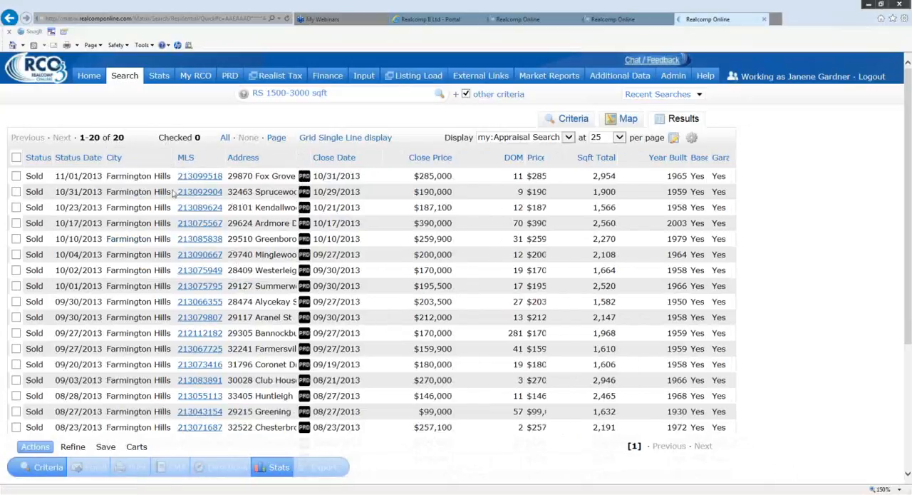
pyautogui.click(145, 158)
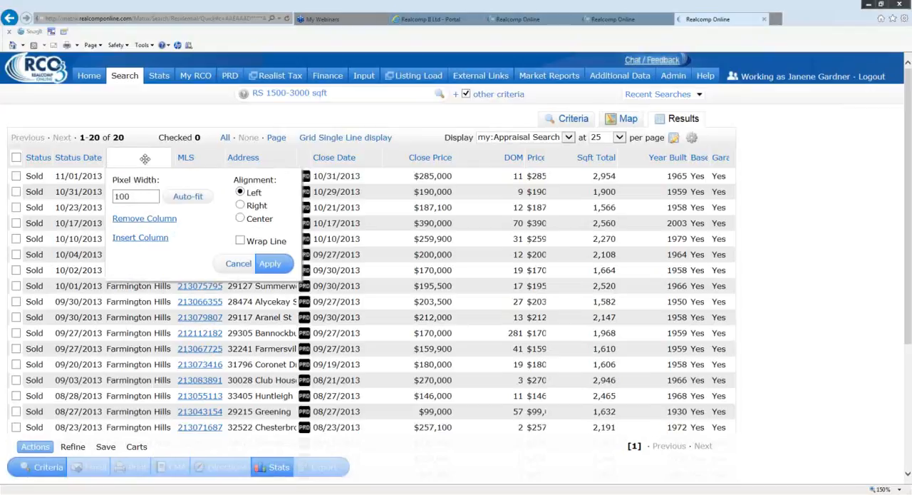
pyautogui.click(144, 198)
pyautogui.press('BackSpace')
pyautogui.click(268, 267)
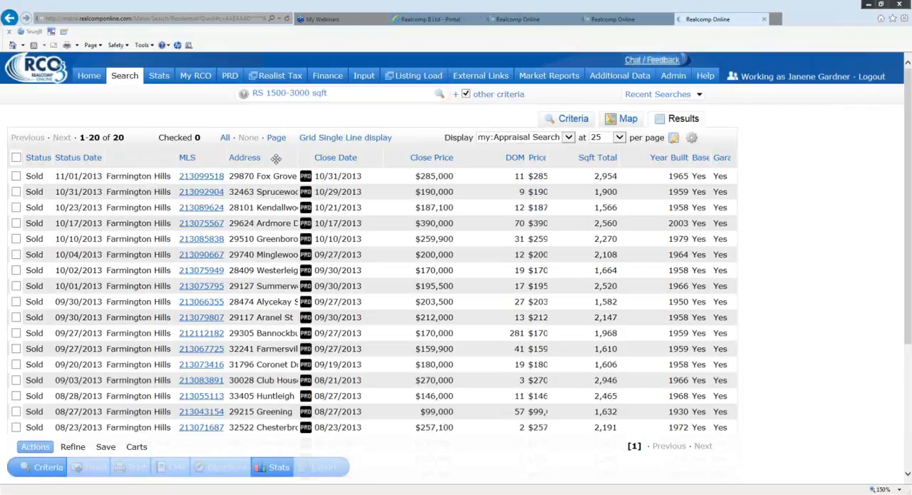
# - Set the Address column's pixel width to 110
pyautogui.rightClick(276, 158)
pyautogui.click(260, 195)
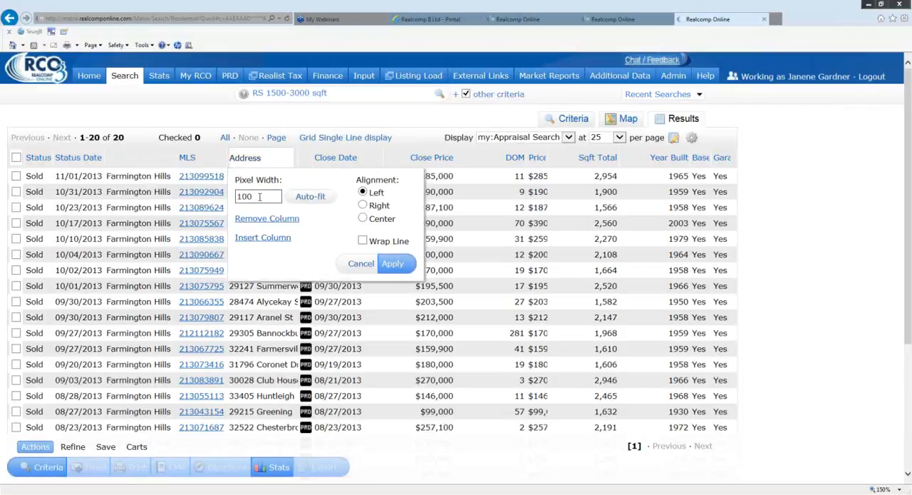
pyautogui.press('BackSpace')
pyautogui.click(392, 264)
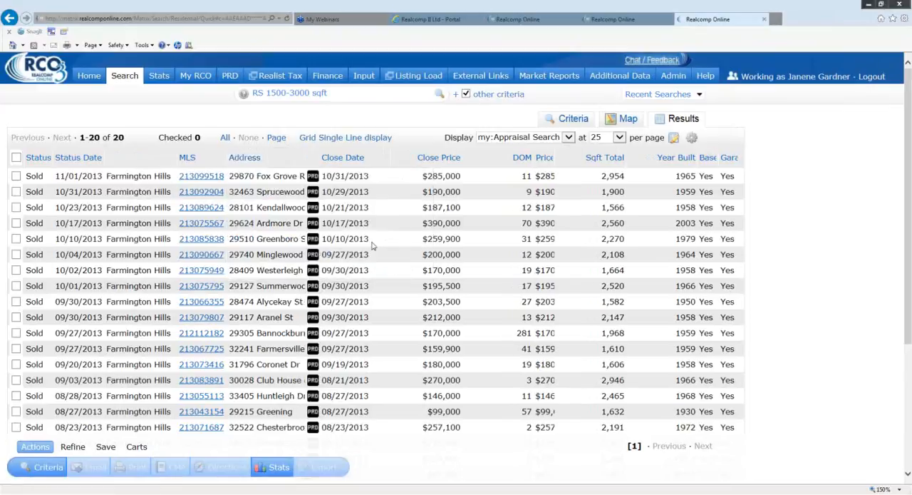
# - Auto-fit the Address column so the full street addresses fit, and apply the new width
pyautogui.rightClick(287, 161)
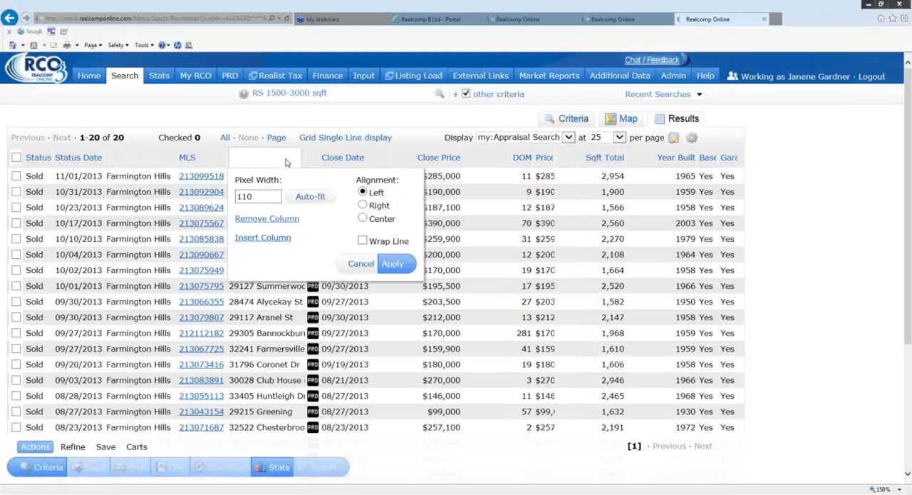
pyautogui.click(253, 198)
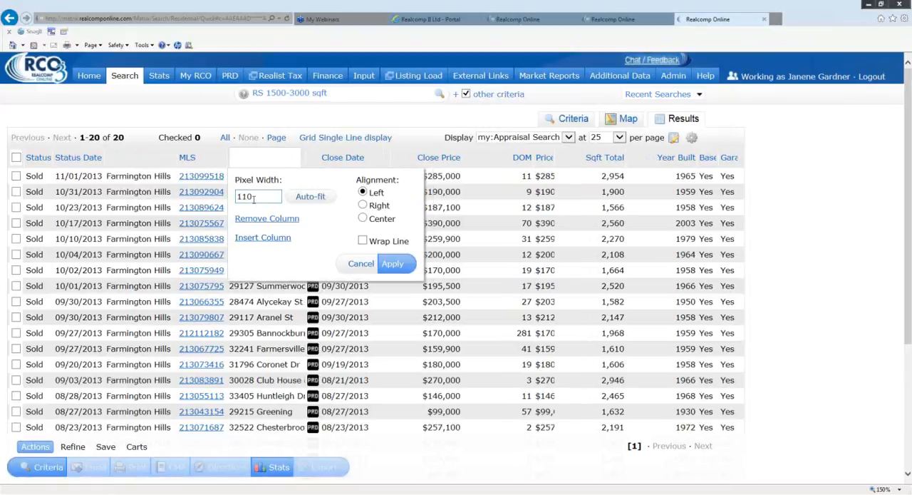
pyautogui.click(305, 198)
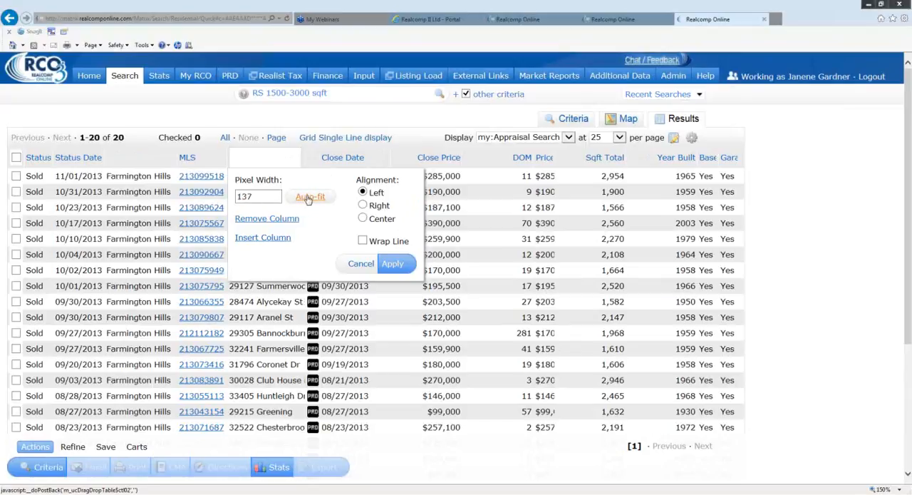
pyautogui.click(394, 264)
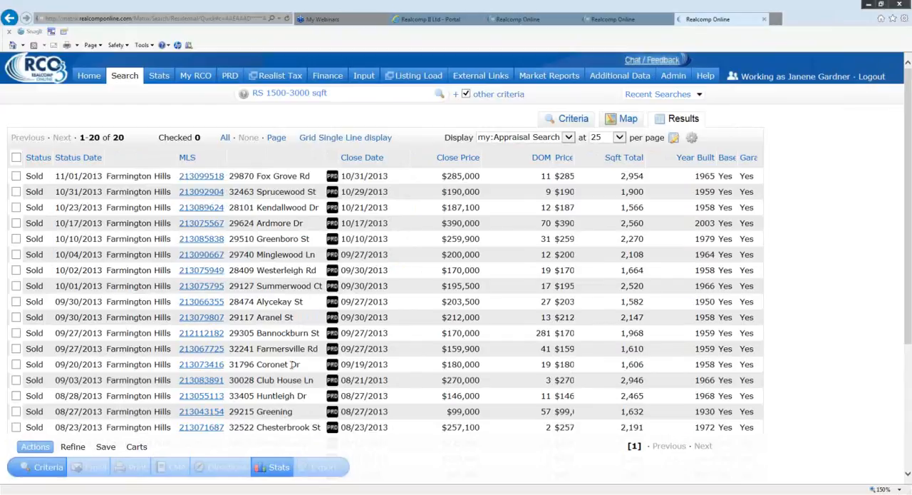
# - Auto-fit the widths of the Close Date and Close Price columns
pyautogui.click(397, 159)
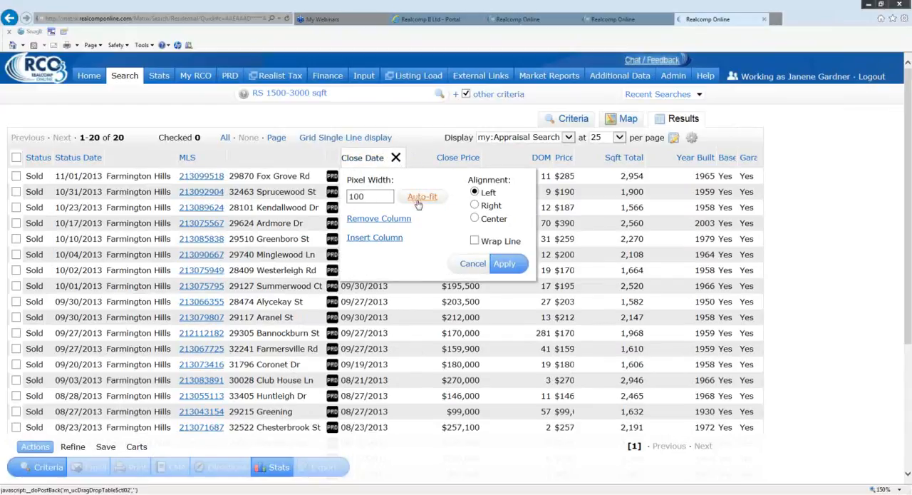
pyautogui.click(504, 265)
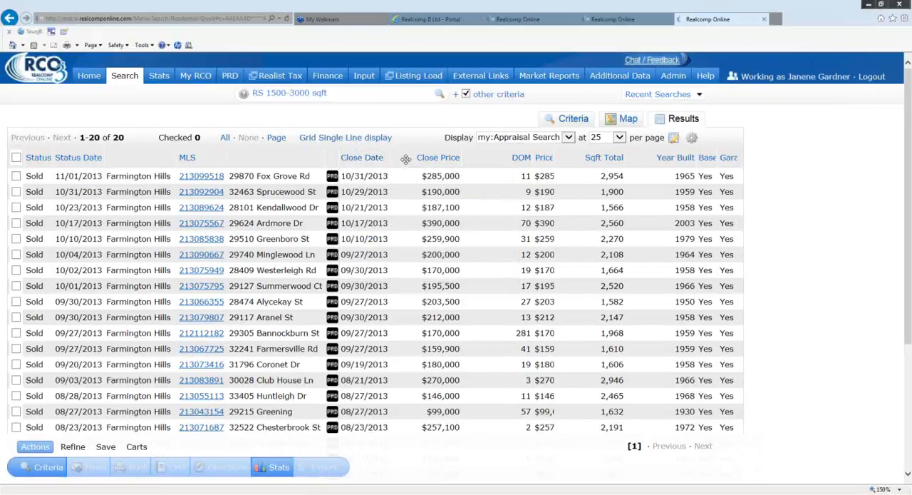
pyautogui.click(406, 159)
pyautogui.click(474, 201)
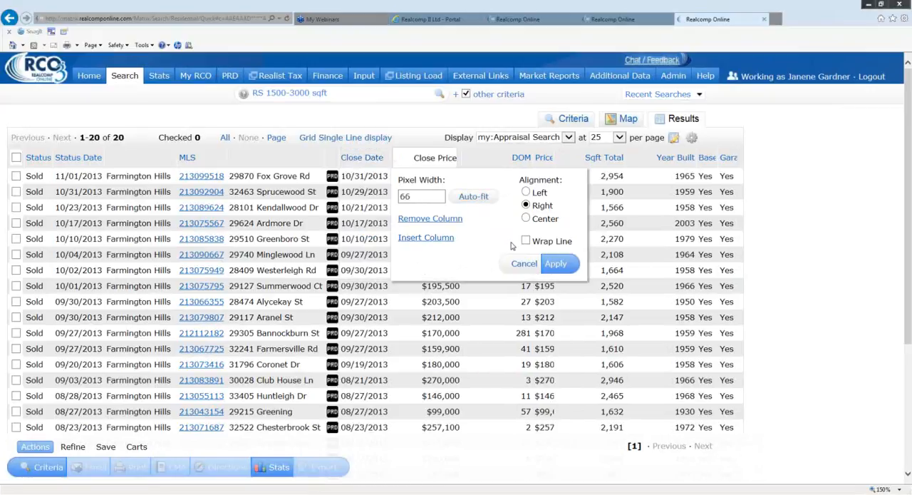
pyautogui.click(563, 263)
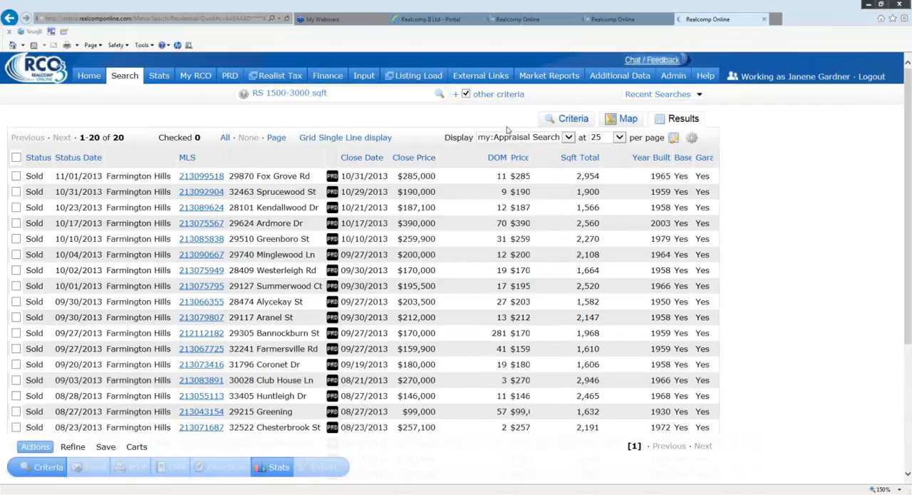
# - Auto-fit the widths of the DOM and Price columns
pyautogui.click(453, 158)
pyautogui.click(521, 196)
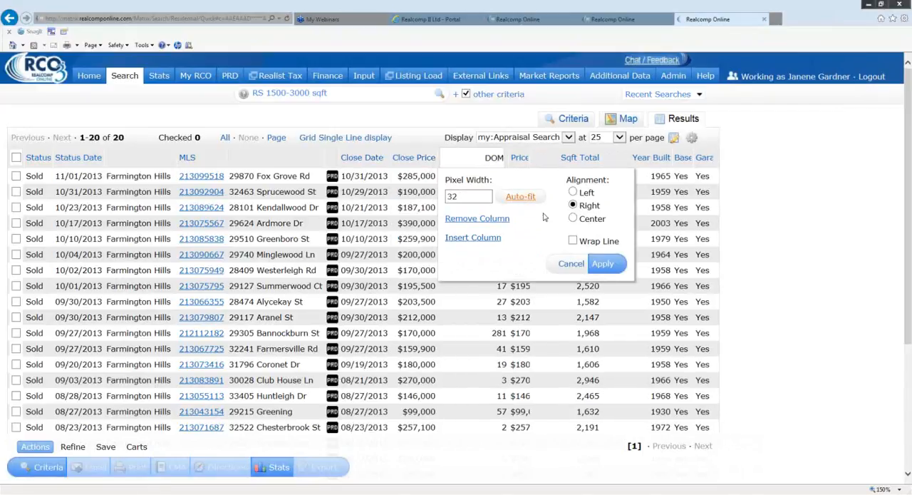
pyautogui.click(598, 264)
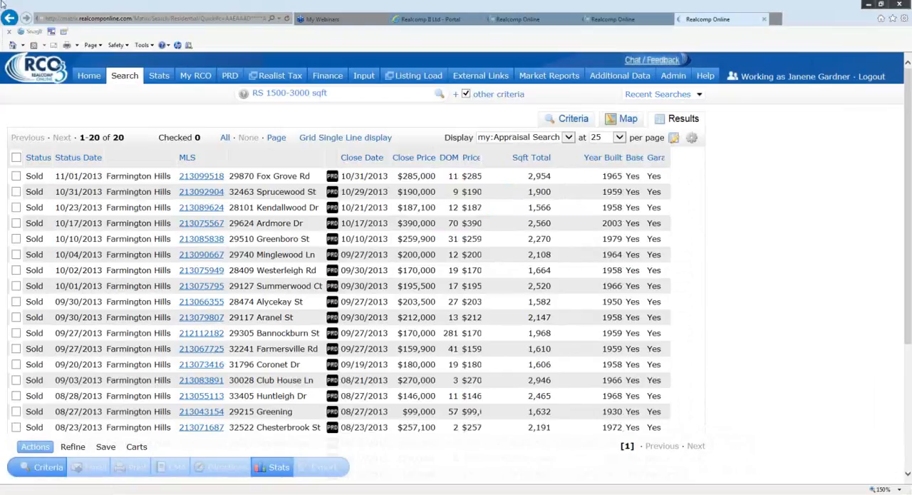
pyautogui.click(474, 161)
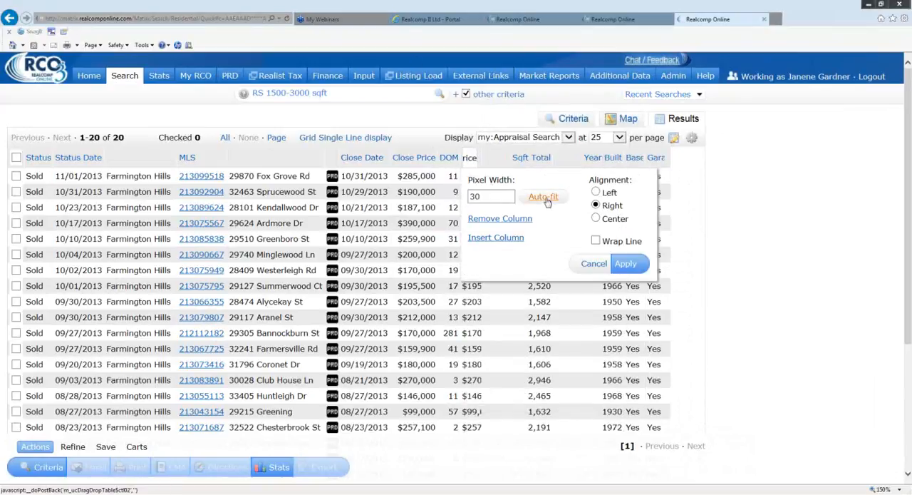
pyautogui.click(623, 265)
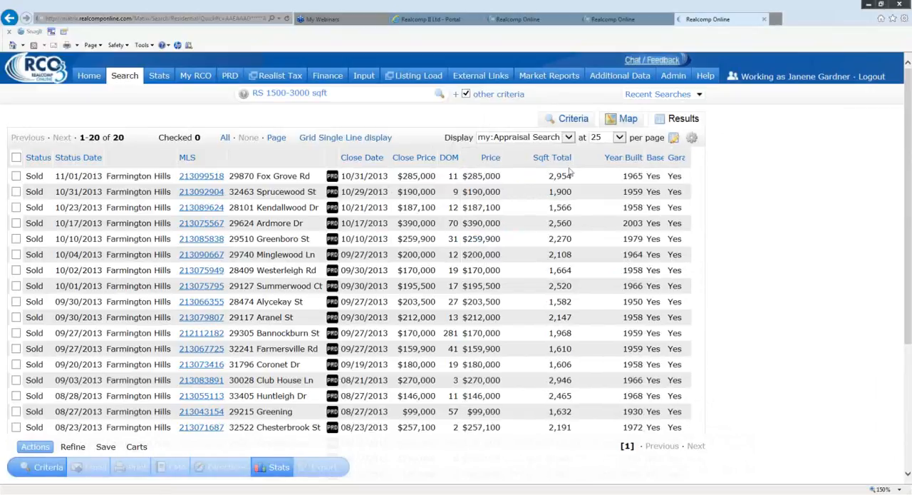
# - Auto-fit the widths of the Sqft Total and Year Built columns
pyautogui.click(524, 160)
pyautogui.click(585, 197)
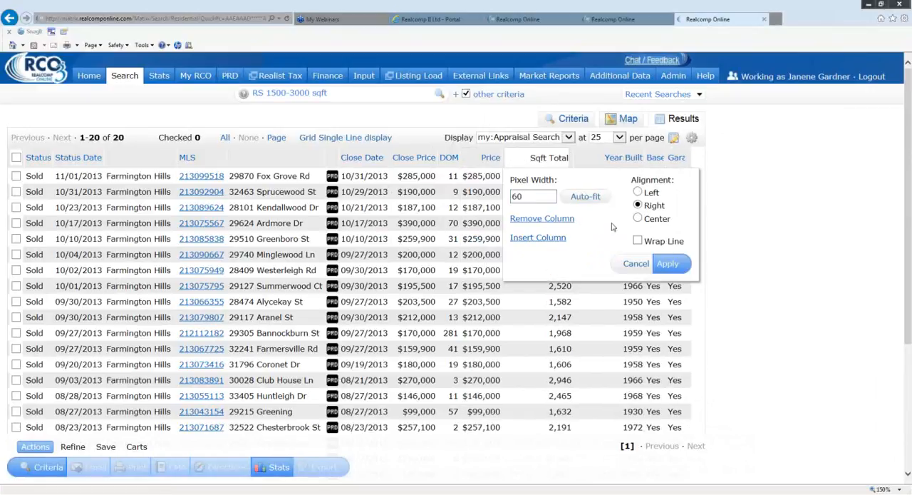
pyautogui.click(673, 265)
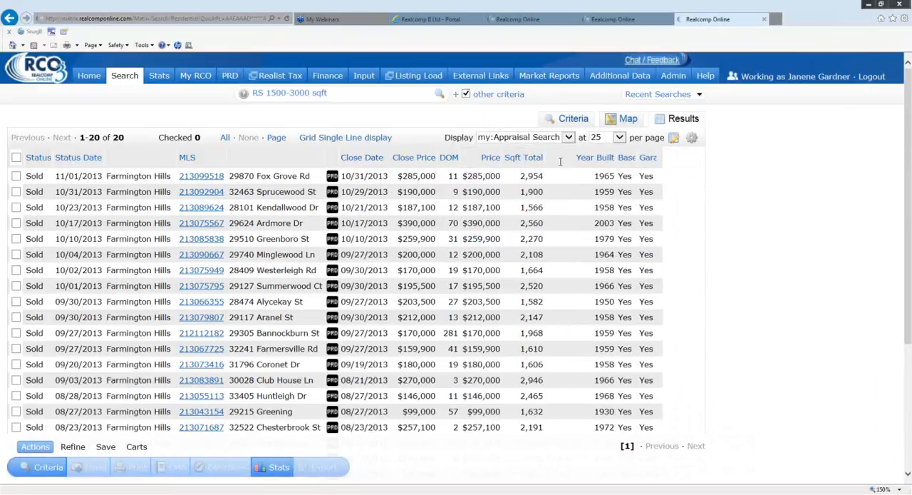
pyautogui.click(560, 158)
pyautogui.click(631, 200)
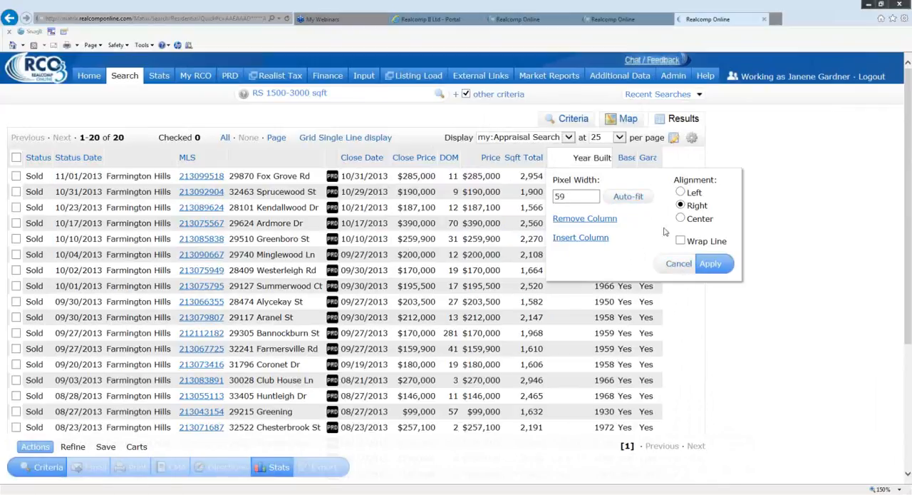
pyautogui.click(710, 264)
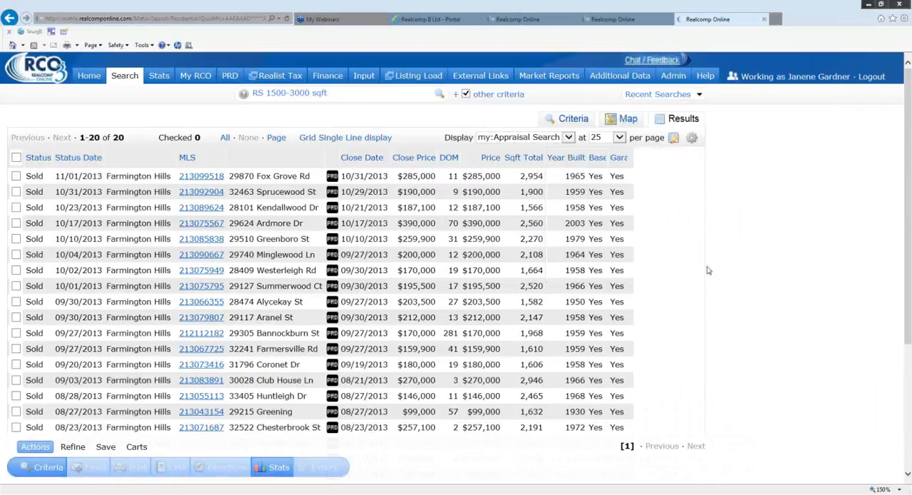
# - Auto-fit the Basement YN column's width
pyautogui.click(596, 156)
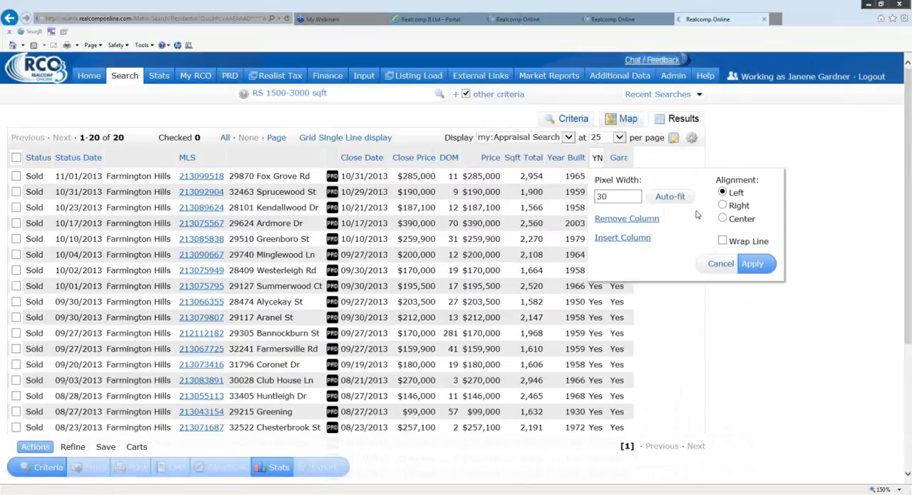
pyautogui.click(670, 197)
pyautogui.click(752, 264)
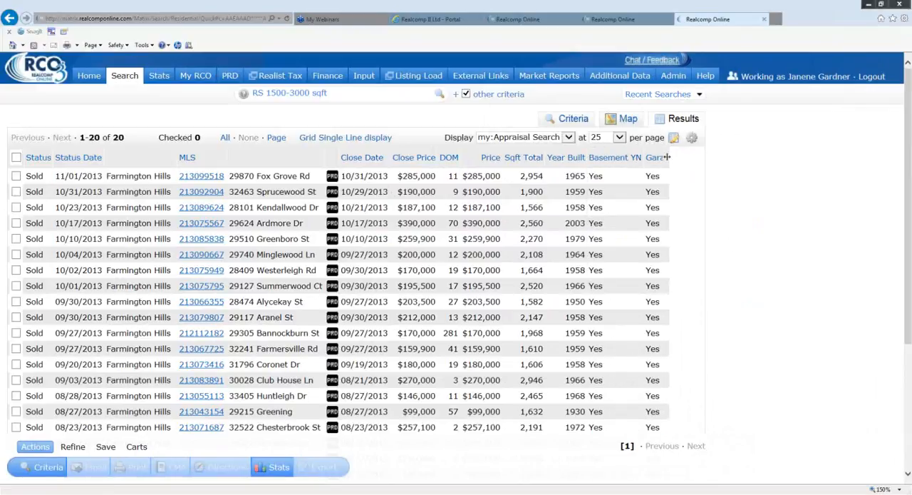
# - Try to auto-fit the Garage YN column's width
pyautogui.click(655, 156)
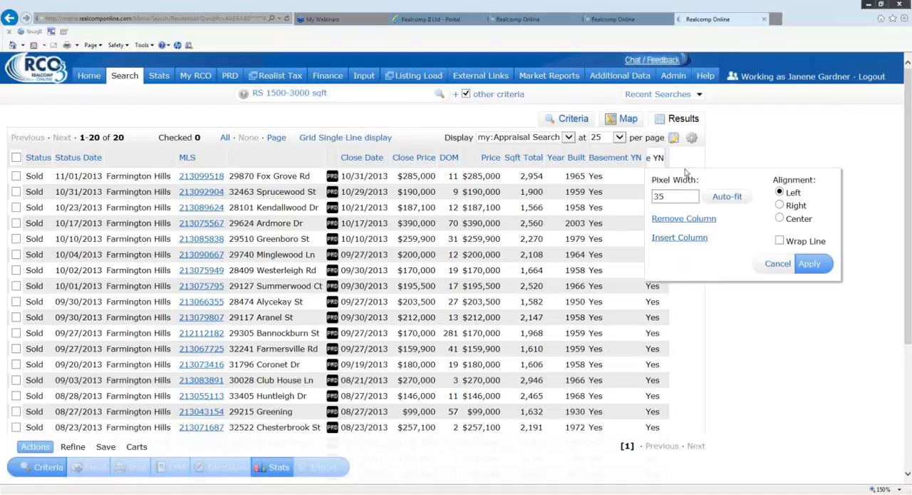
pyautogui.click(730, 197)
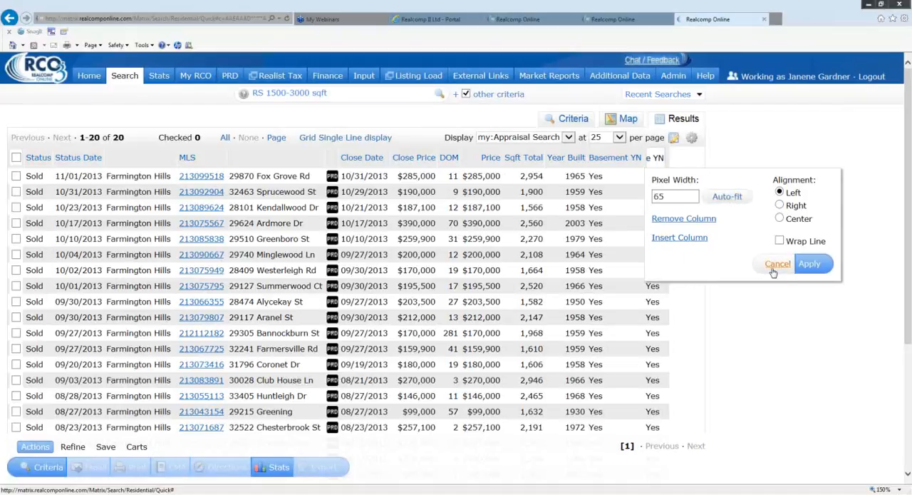
pyautogui.click(863, 20)
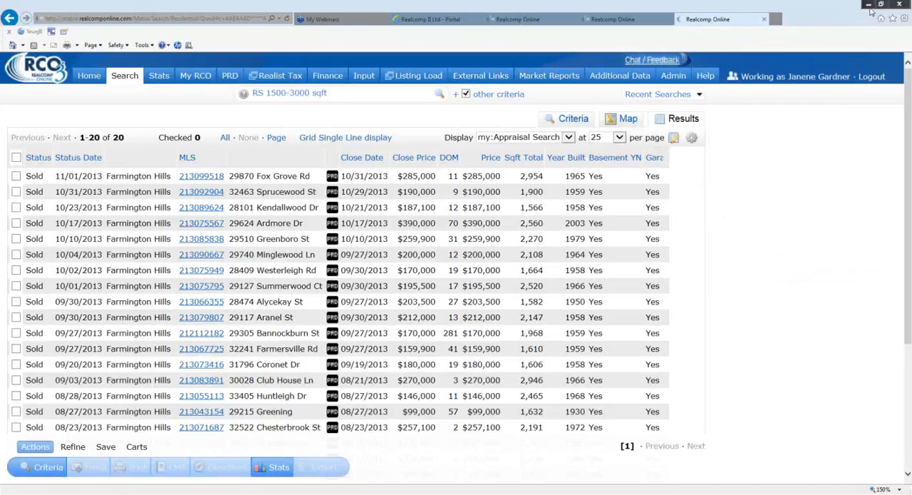
pyautogui.click(653, 164)
# - Check all the sold listings in the search results
pyautogui.scroll(-3, 717, 300)
pyautogui.scroll(3, 714, 283)
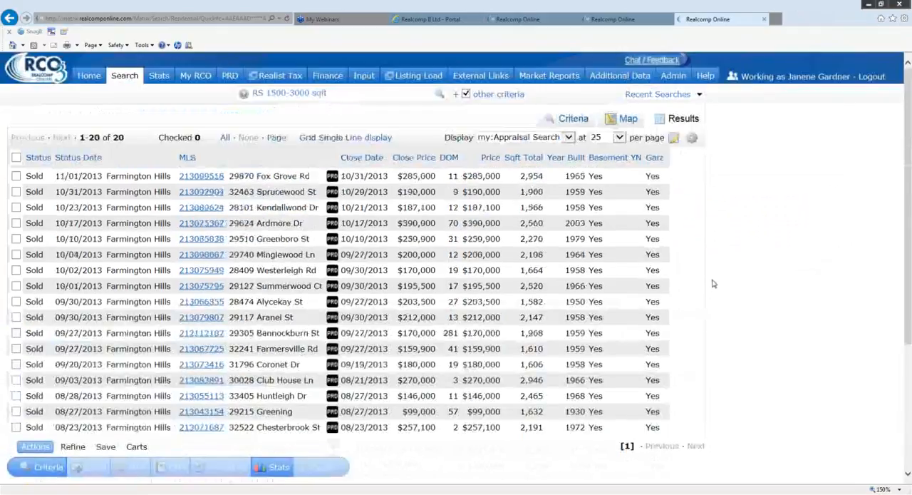
pyautogui.scroll(-1, 713, 284)
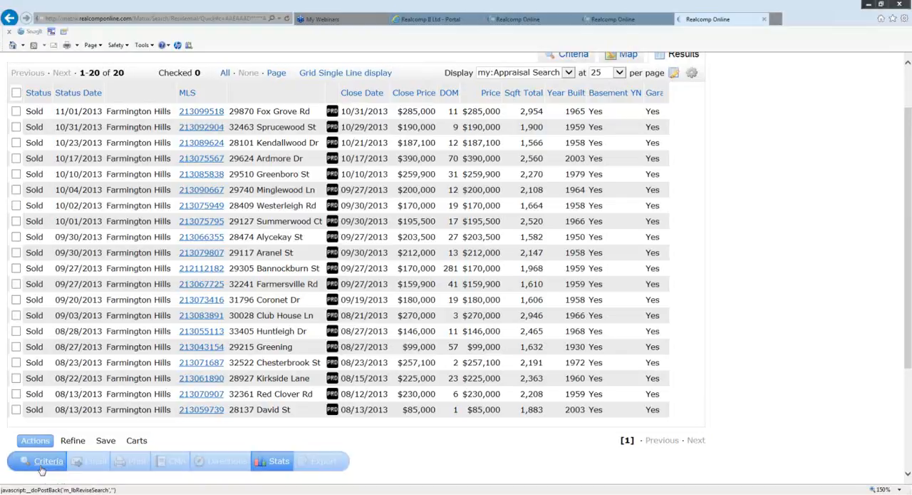
pyautogui.scroll(2, 211, 360)
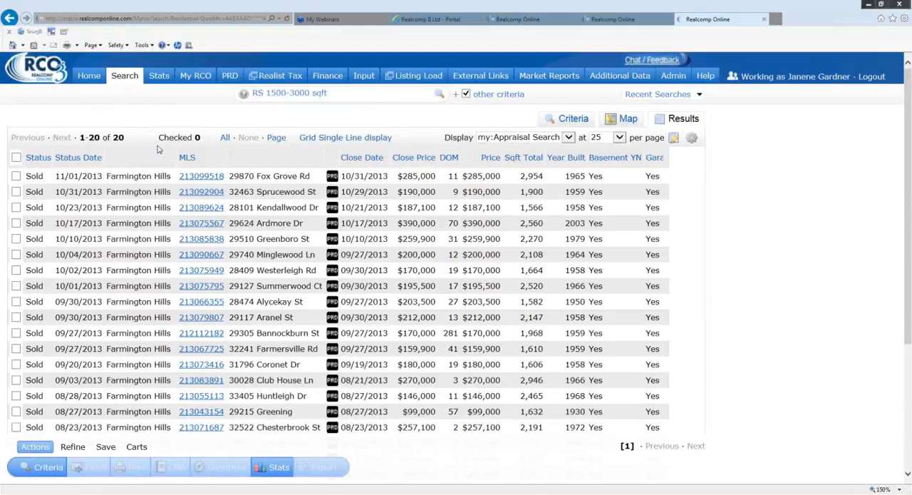
pyautogui.click(225, 139)
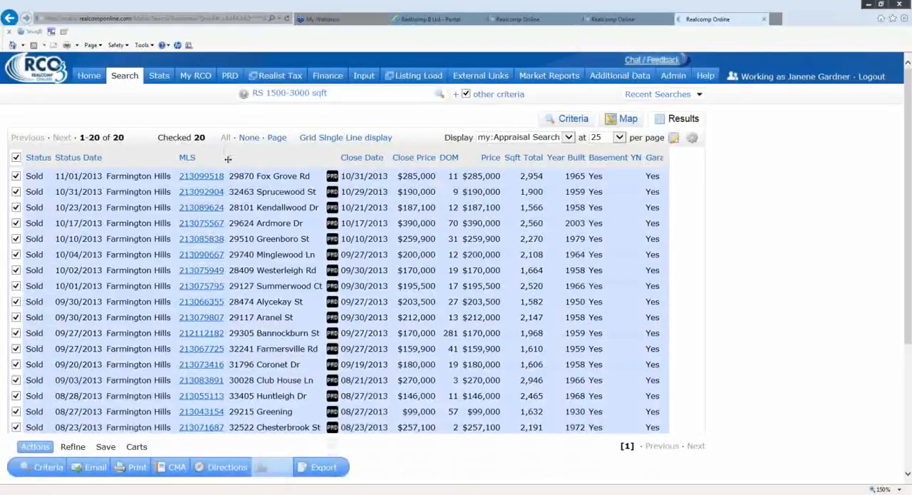
# - Start exporting the checked listings and set the export file format to 3rd Party Export - Residential
pyautogui.scroll(-3, 427, 460)
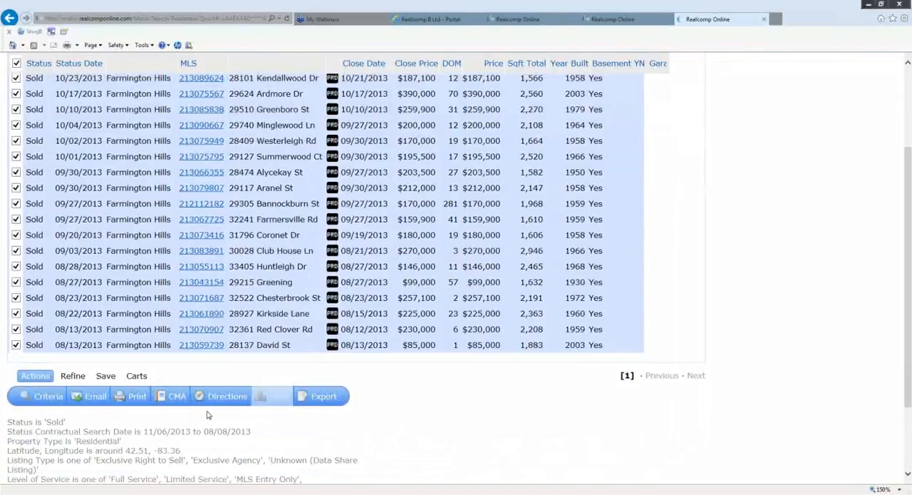
pyautogui.scroll(1, 401, 426)
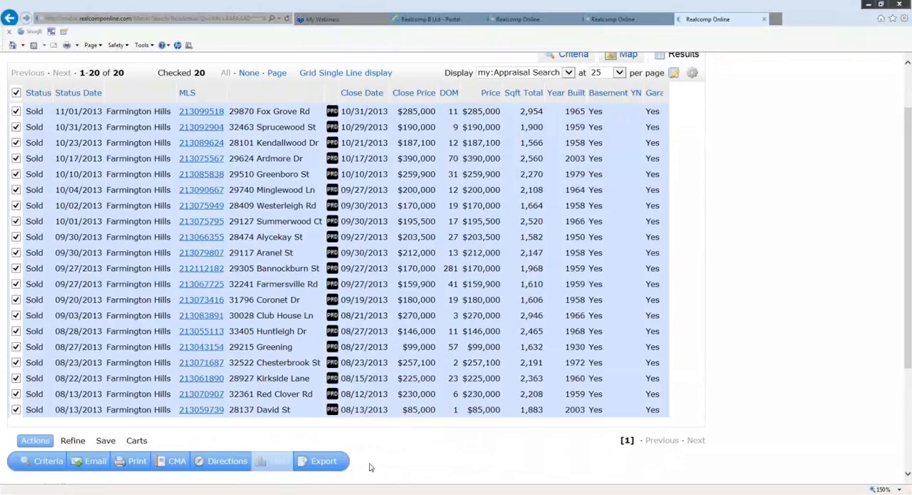
pyautogui.click(328, 462)
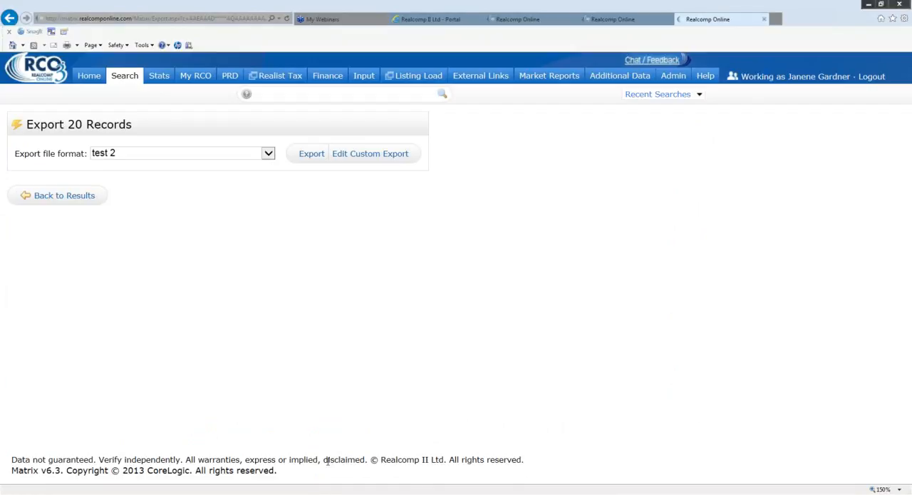
pyautogui.click(269, 155)
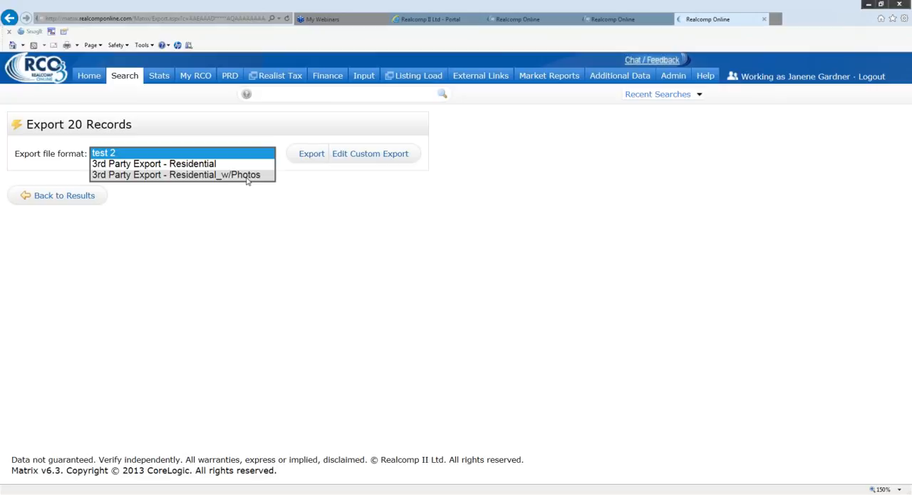
pyautogui.click(212, 164)
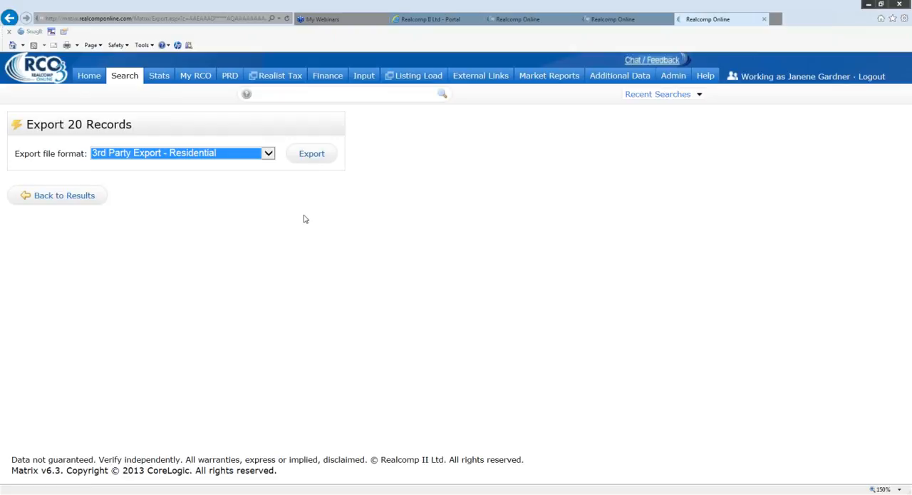
# - Export the listings and check the CSV file in Excel, cancelling the repeated download
pyautogui.click(311, 154)
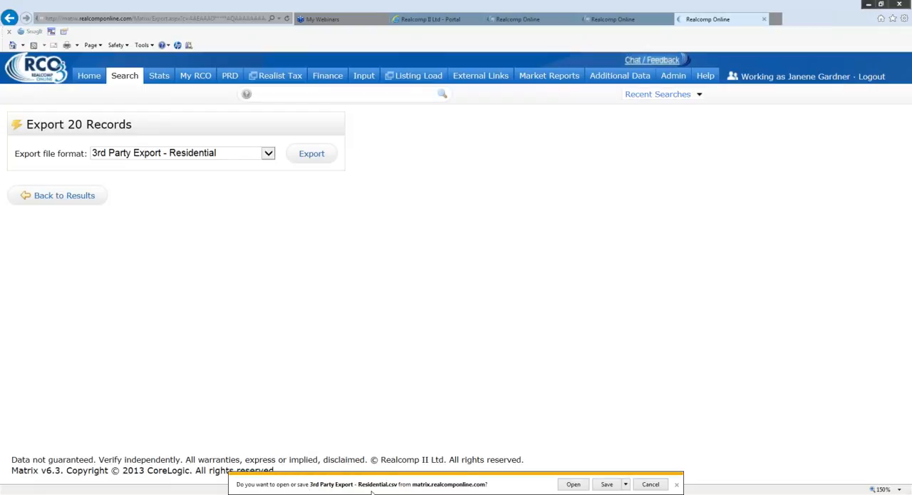
pyautogui.click(574, 485)
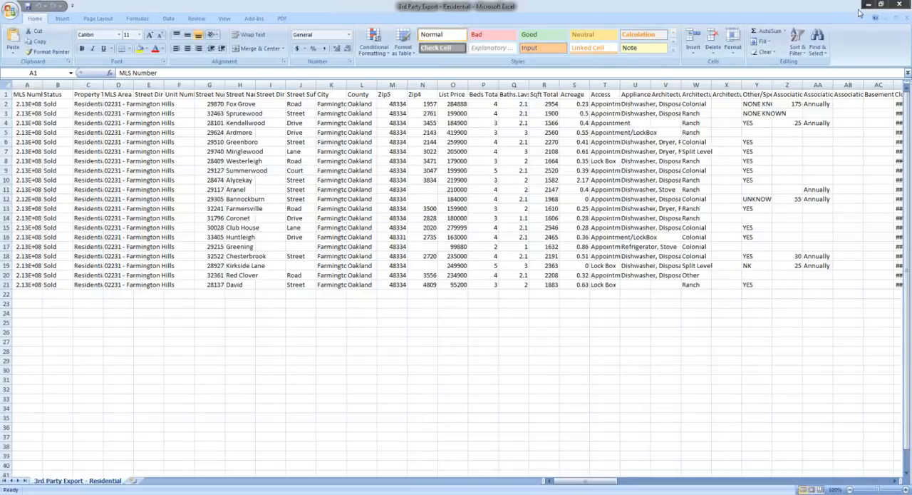
pyautogui.click(900, 5)
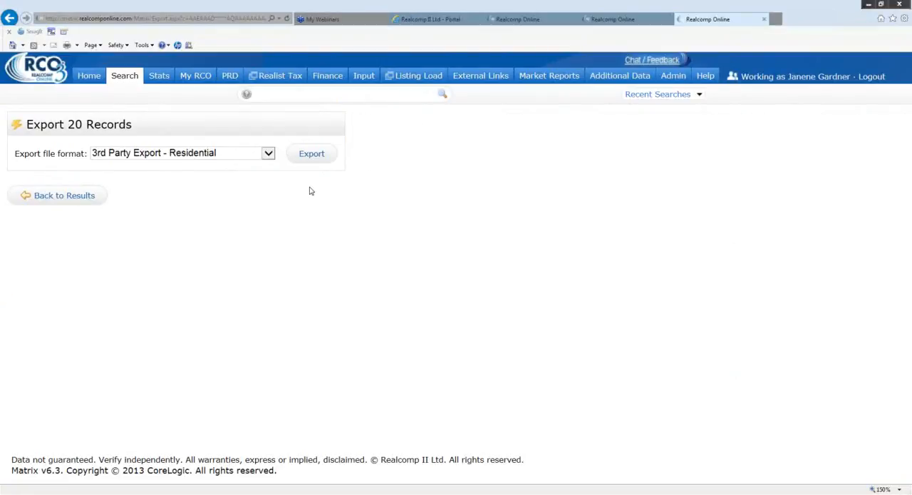
pyautogui.click(315, 159)
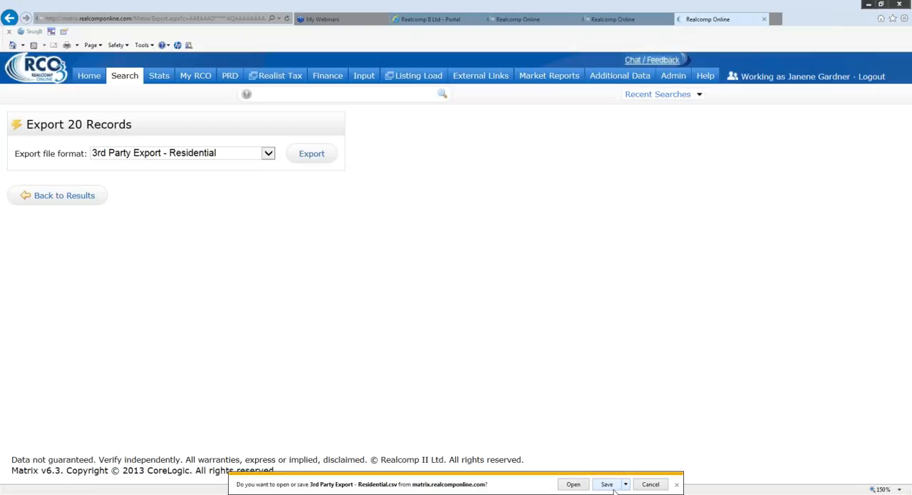
pyautogui.click(660, 487)
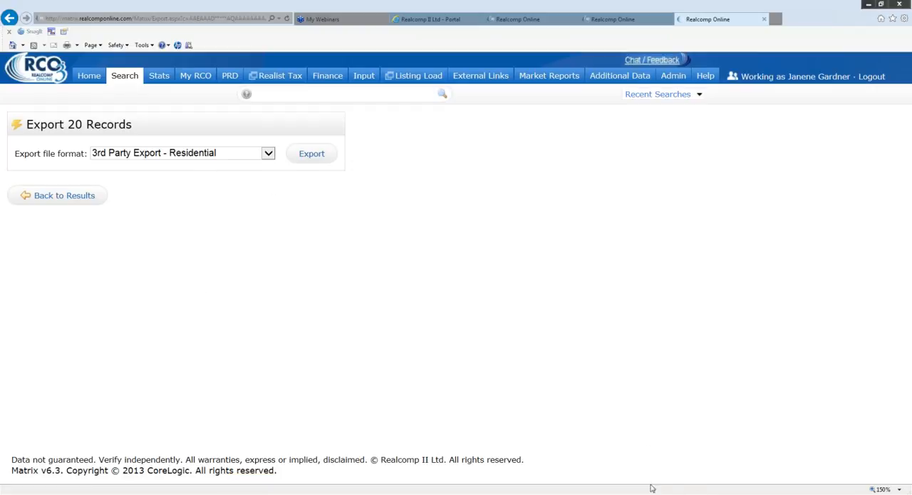
# - Return to the search results and bring up the print options for the checked listings
pyautogui.click(65, 197)
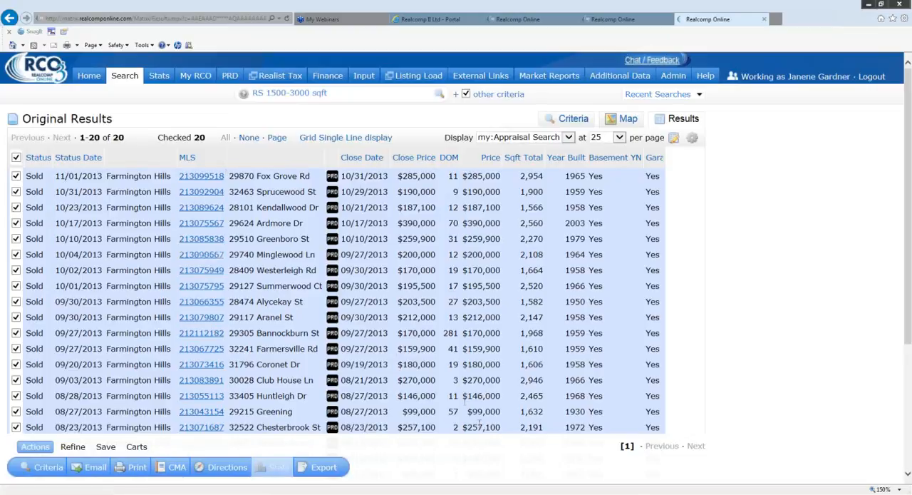
pyautogui.scroll(-3, 446, 451)
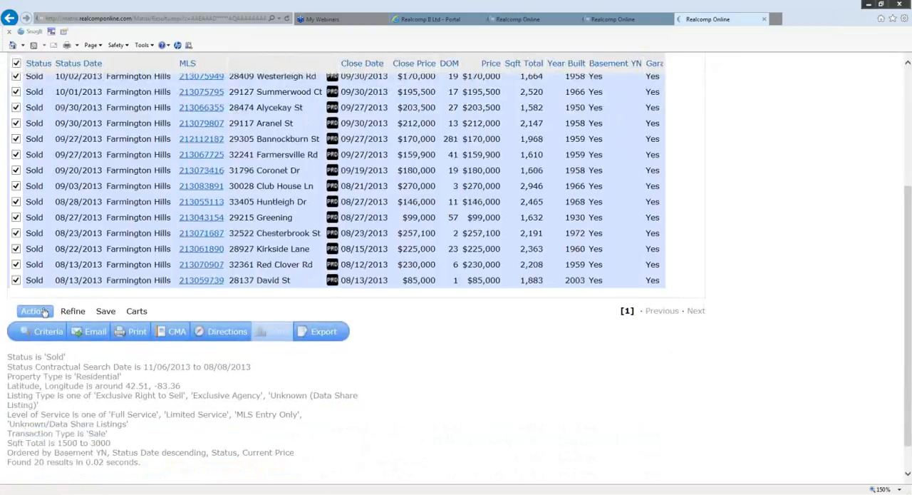
pyautogui.click(84, 332)
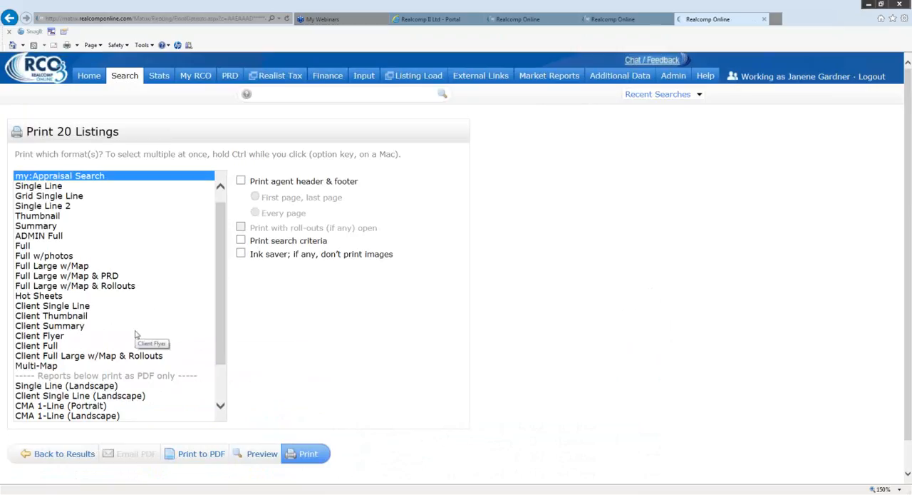
# - Print the listings to PDF in the CMA 1-Line (Landscape) format and look through the report
pyautogui.moveTo(222, 226); pyautogui.dragTo(225, 297)
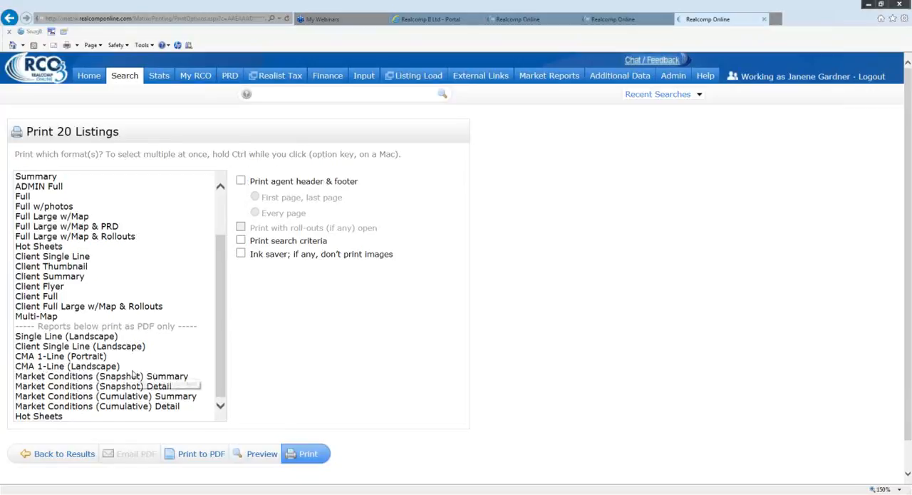
pyautogui.click(54, 368)
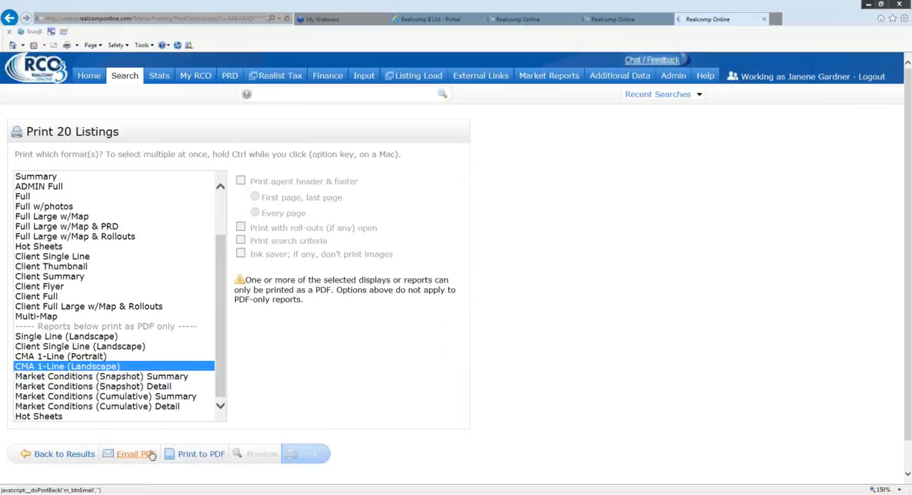
pyautogui.click(204, 455)
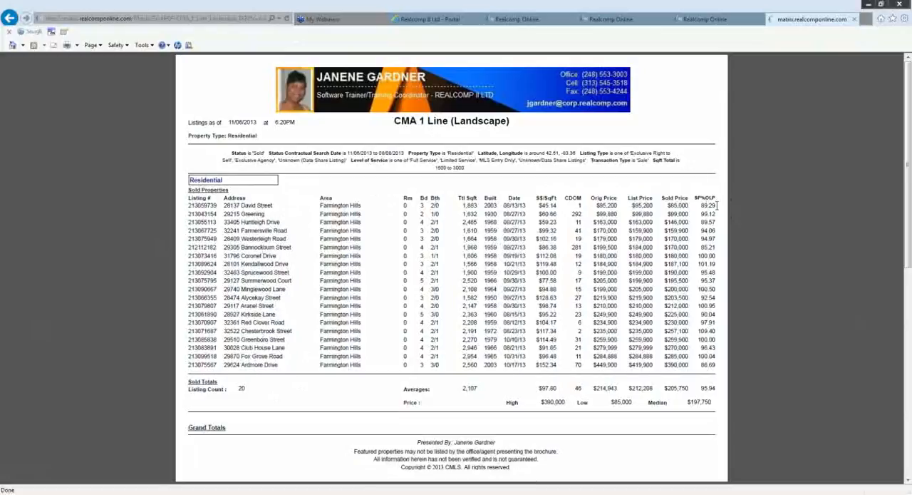
pyautogui.scroll(-1, 398, 310)
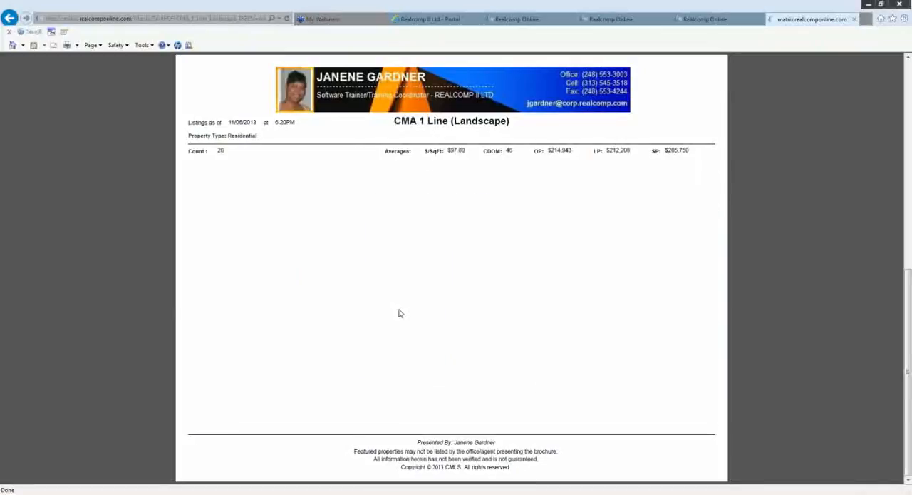
pyautogui.scroll(1, 401, 309)
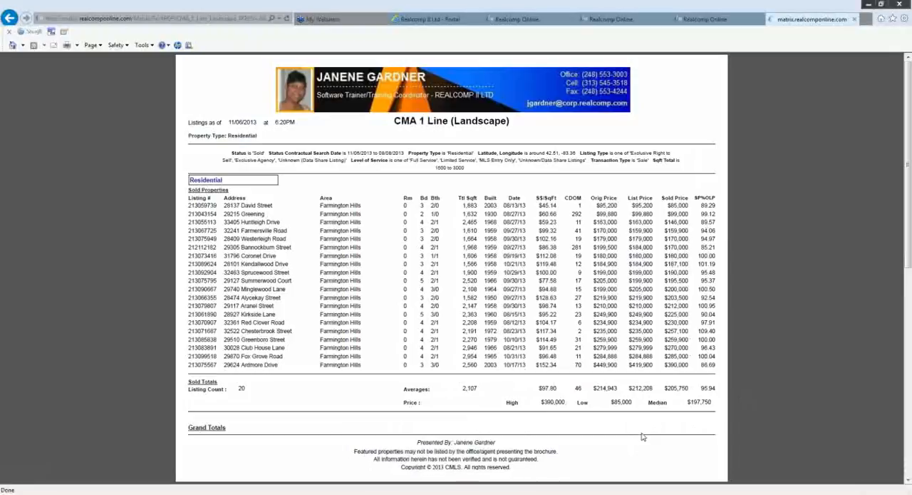
pyautogui.moveTo(467, 451)
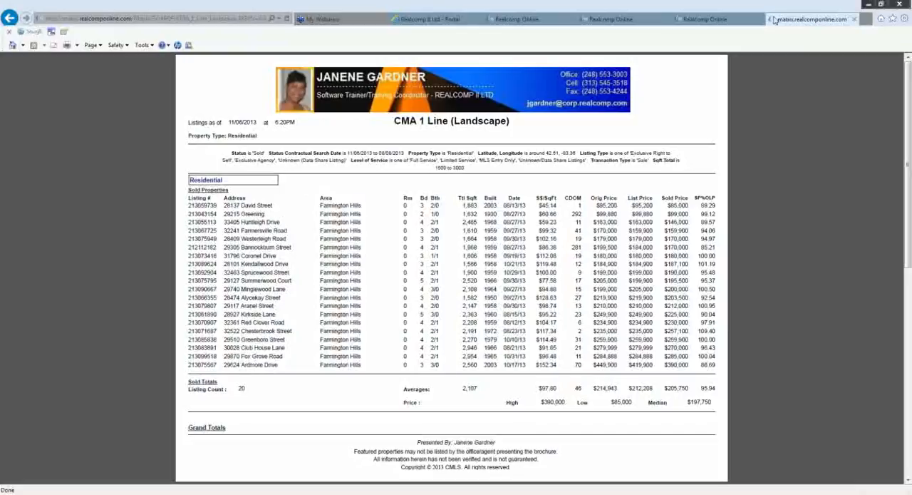
# - Return to the print options and print the Market Conditions (Snapshot) Summary and Market Conditions (Cumulative) Detail reports to PDF instead
pyautogui.click(648, 26)
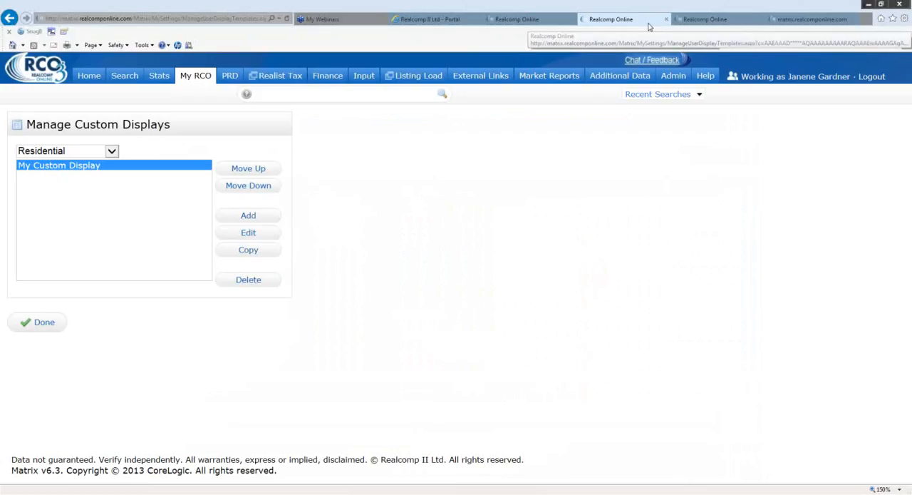
pyautogui.click(724, 24)
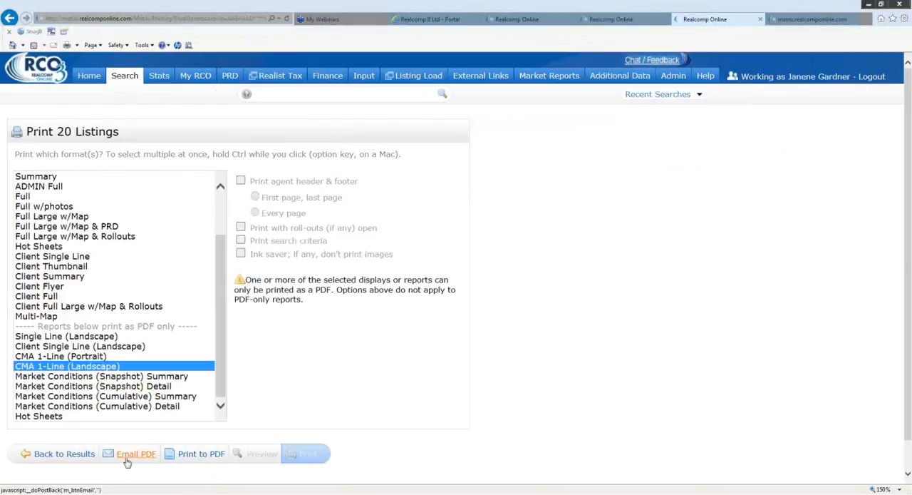
pyautogui.keyDown('ctrl'); pyautogui.click(77, 366); pyautogui.keyUp('ctrl')
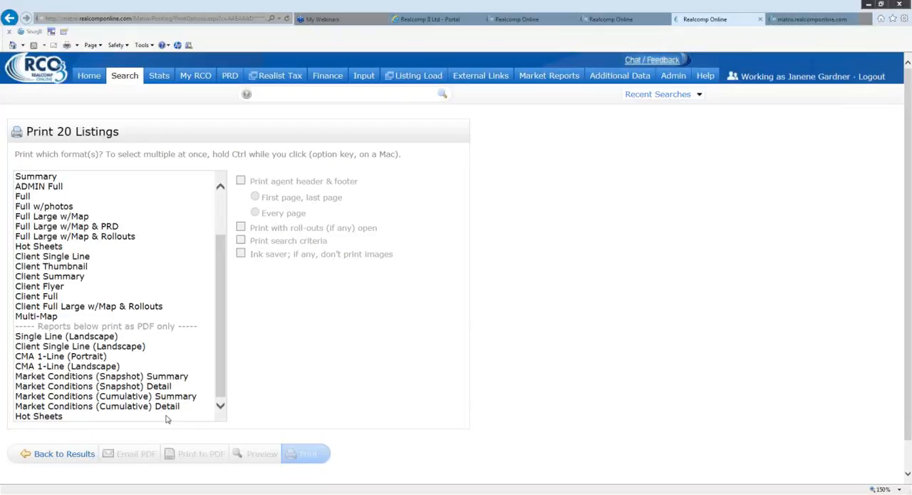
pyautogui.click(165, 379)
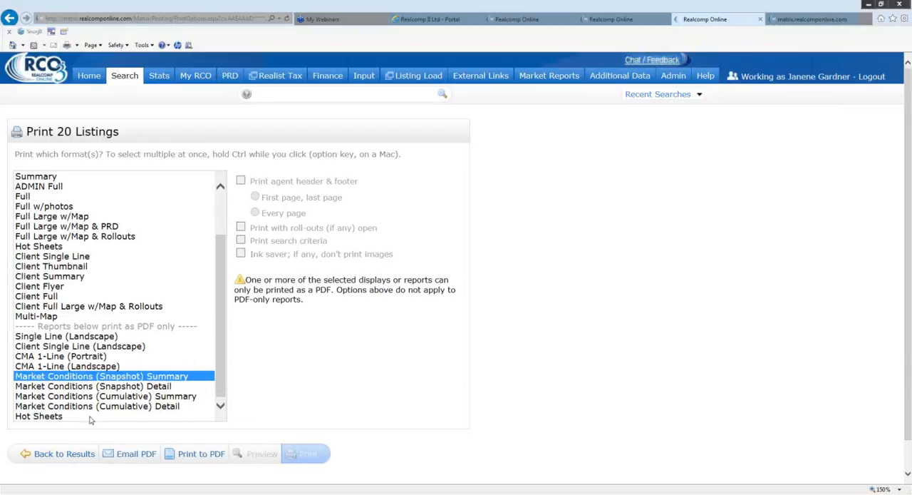
pyautogui.keyDown('ctrl'); pyautogui.click(164, 408); pyautogui.keyUp('ctrl')
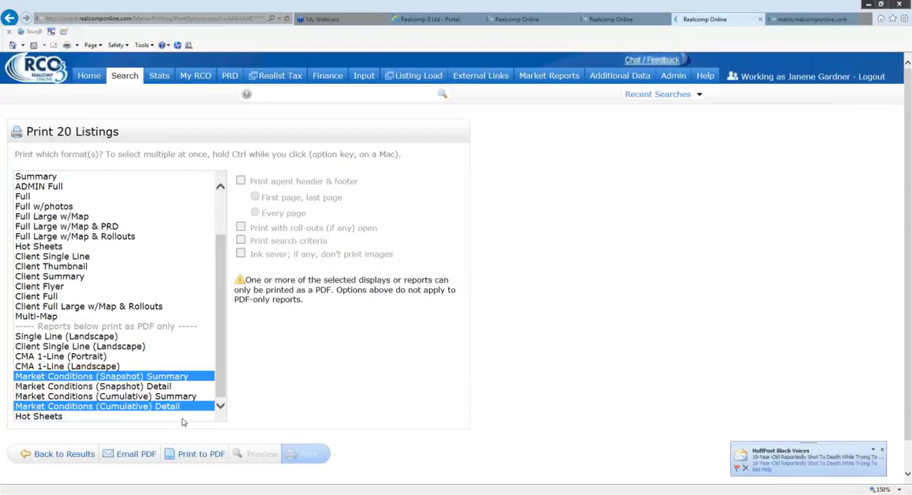
pyautogui.click(200, 461)
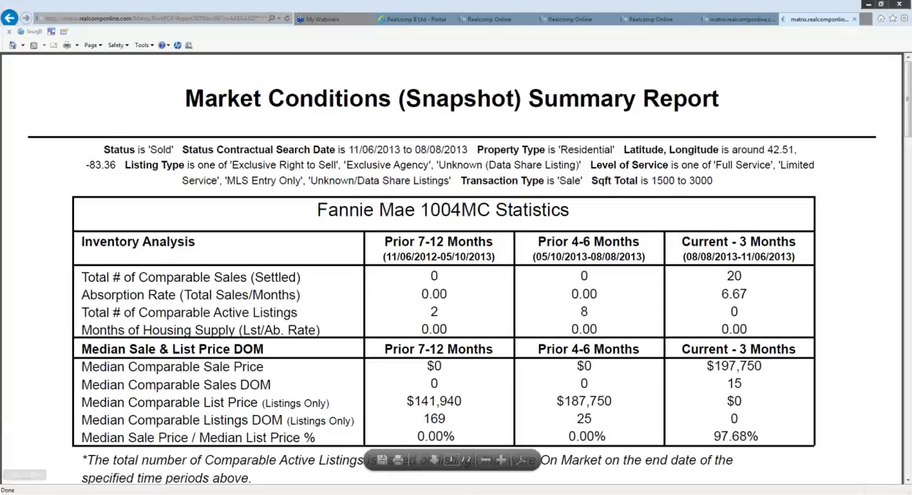
# - Examine the Market Conditions (Snapshot) Summary and (Cumulative) Detailed reports, including their Fannie Mae 1004MC Statistics tables
pyautogui.click(908, 482)
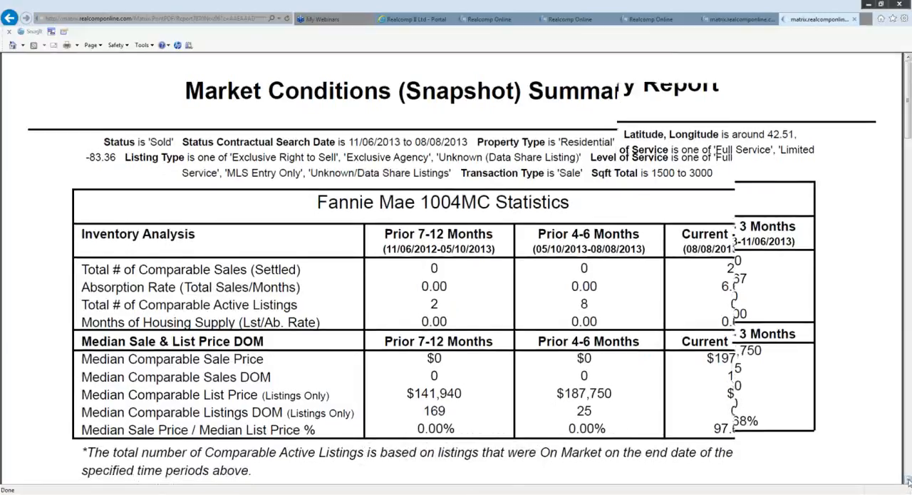
pyautogui.click(908, 482)
pyautogui.click(908, 482)
pyautogui.click(908, 482)
pyautogui.click(908, 482)
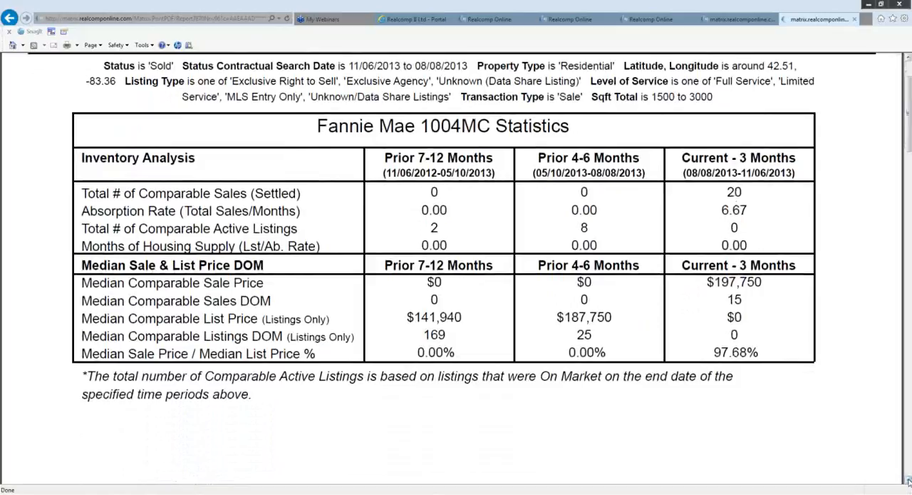
pyautogui.click(908, 482)
pyautogui.click(908, 482)
pyautogui.click(908, 482)
pyautogui.click(908, 482)
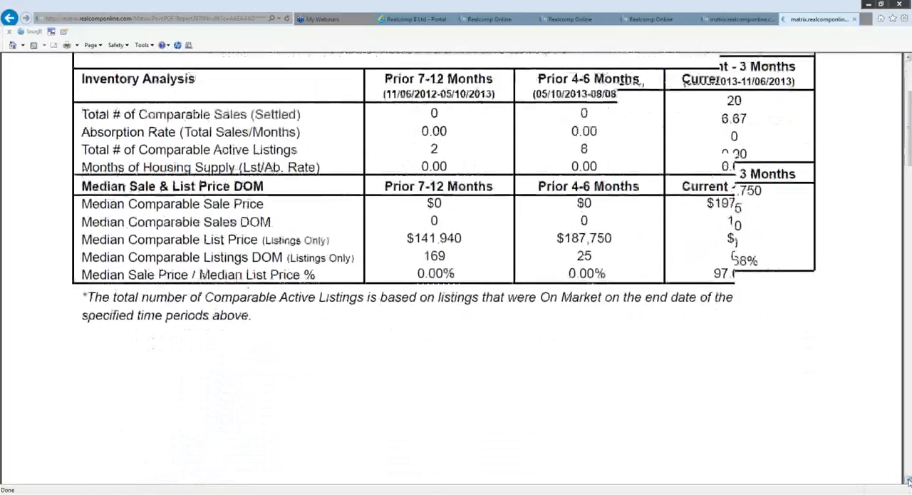
pyautogui.click(908, 482)
pyautogui.click(909, 482)
pyautogui.click(908, 482)
pyautogui.click(908, 482)
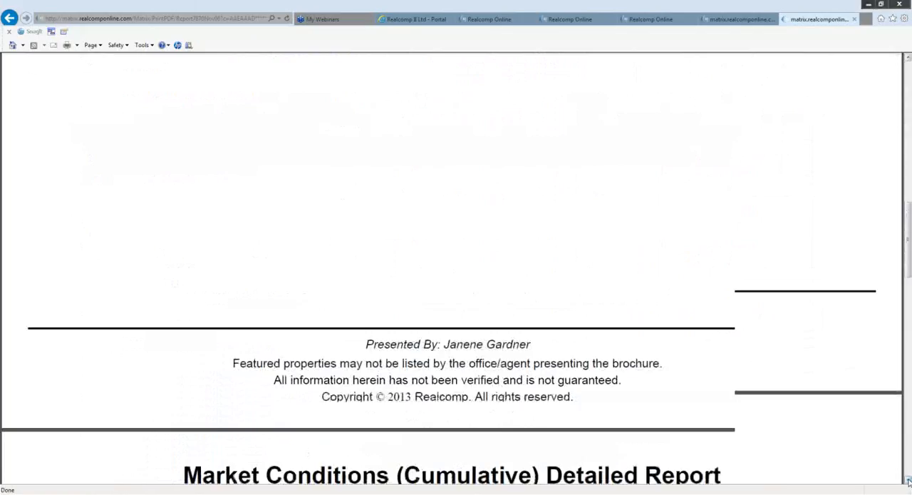
pyautogui.click(908, 482)
pyautogui.click(908, 482)
pyautogui.click(909, 482)
pyautogui.click(908, 482)
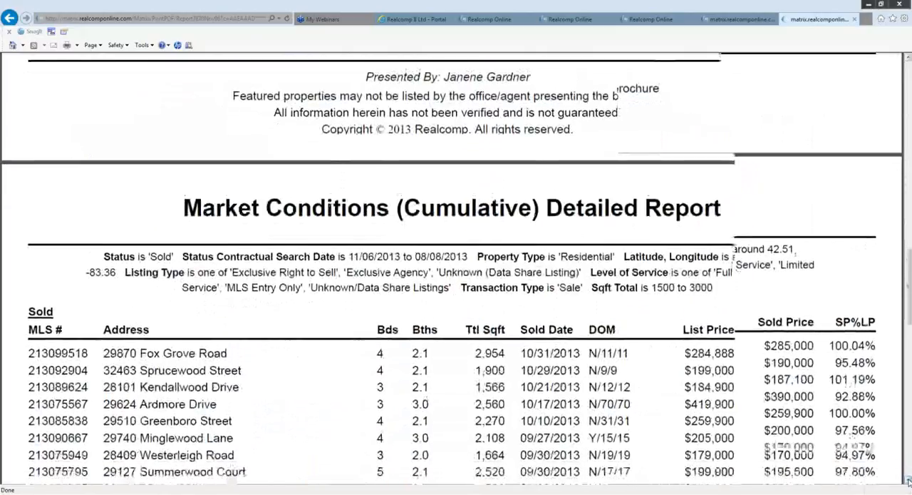
pyautogui.click(908, 482)
pyautogui.click(908, 482)
pyautogui.click(908, 482)
pyautogui.click(908, 482)
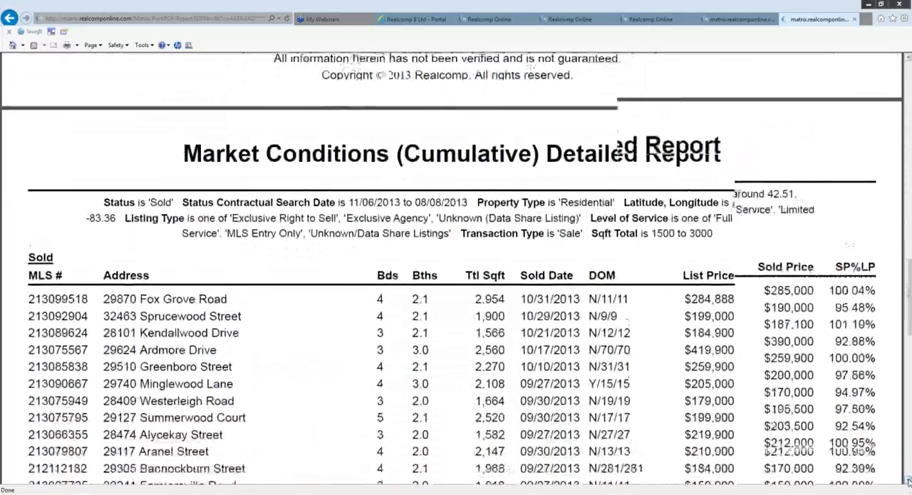
pyautogui.click(908, 481)
pyautogui.click(908, 482)
pyautogui.click(908, 482)
pyautogui.click(908, 482)
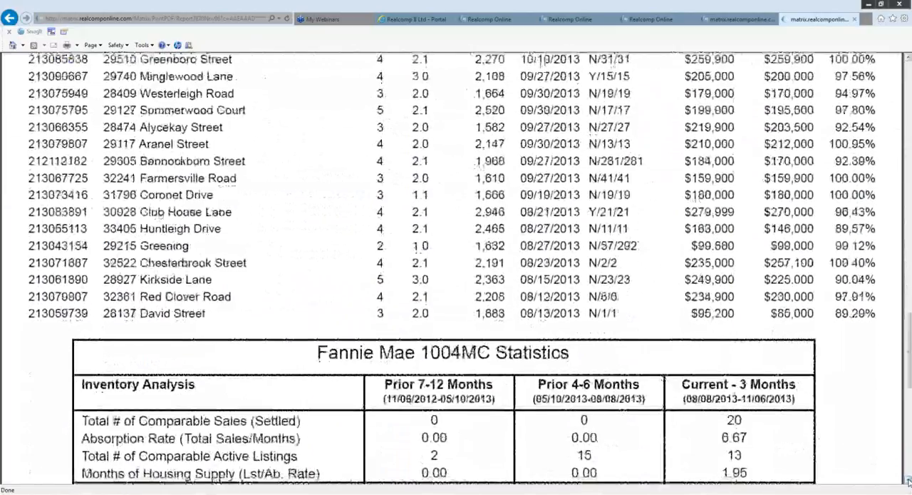
pyautogui.click(909, 482)
pyautogui.click(909, 482)
pyautogui.click(908, 482)
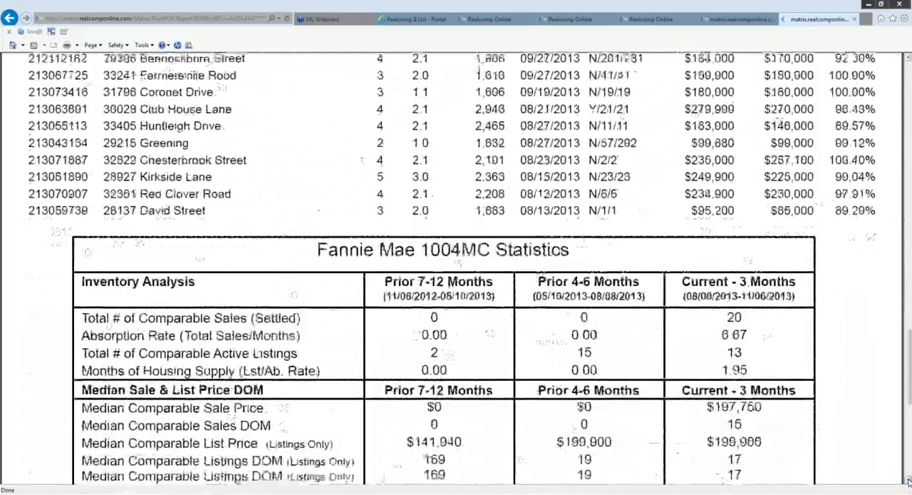
pyautogui.click(909, 481)
pyautogui.click(908, 481)
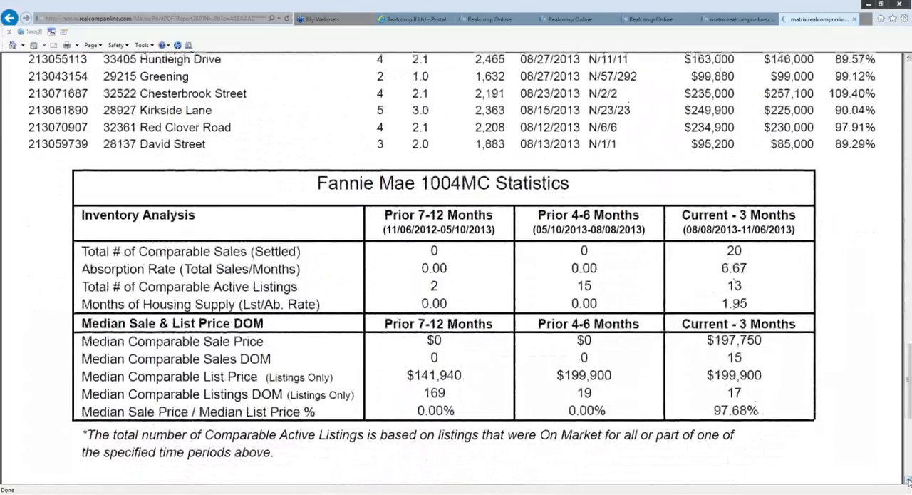
pyautogui.scroll(-5, 908, 482)
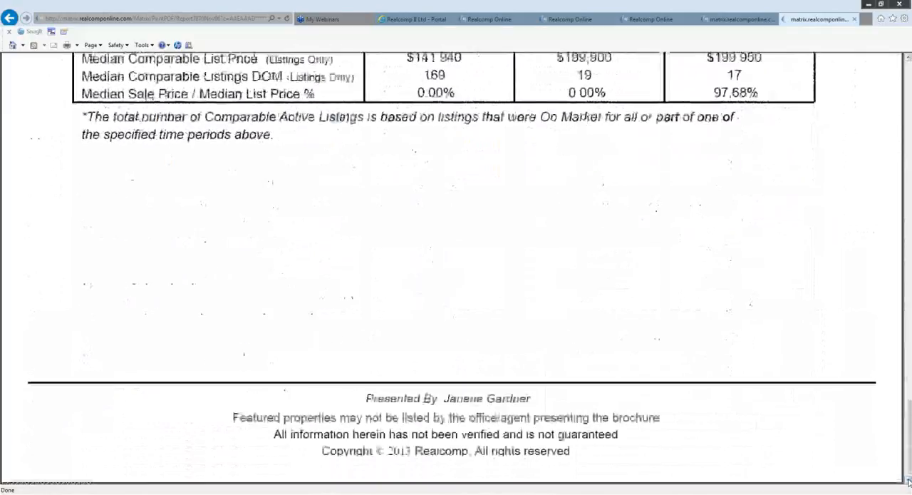
# - Leave the Market Conditions and CMA report PDFs and return from the print options to the search results
pyautogui.click(909, 63)
pyautogui.click(910, 64)
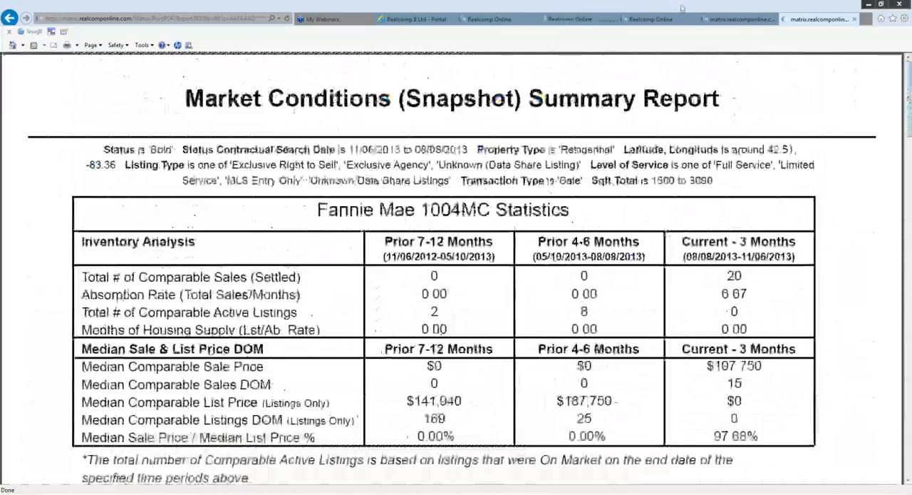
pyautogui.click(717, 21)
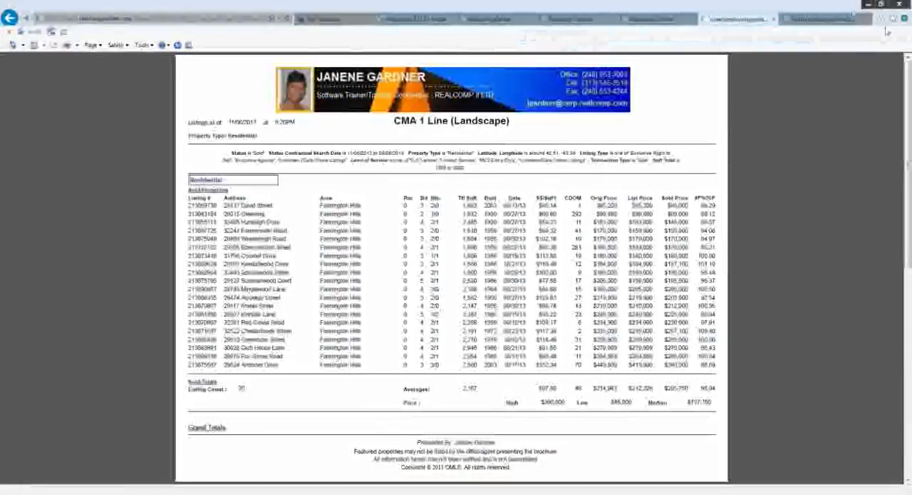
pyautogui.click(671, 21)
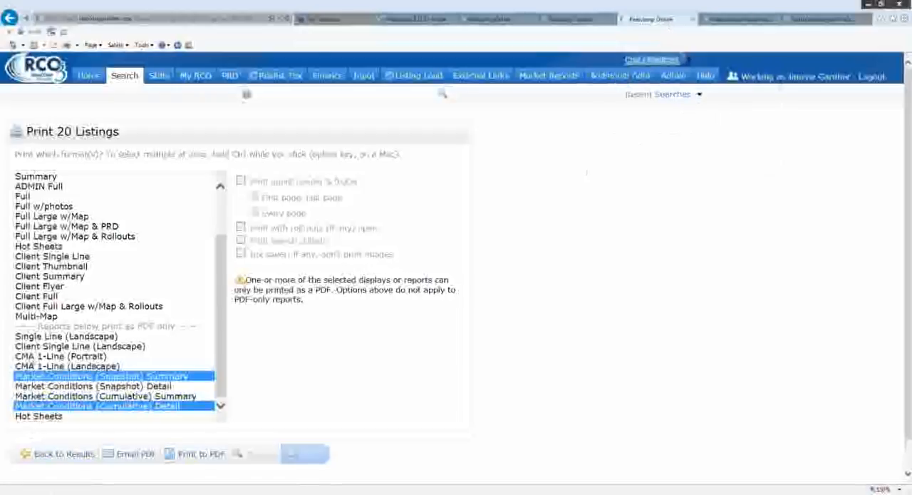
pyautogui.click(62, 459)
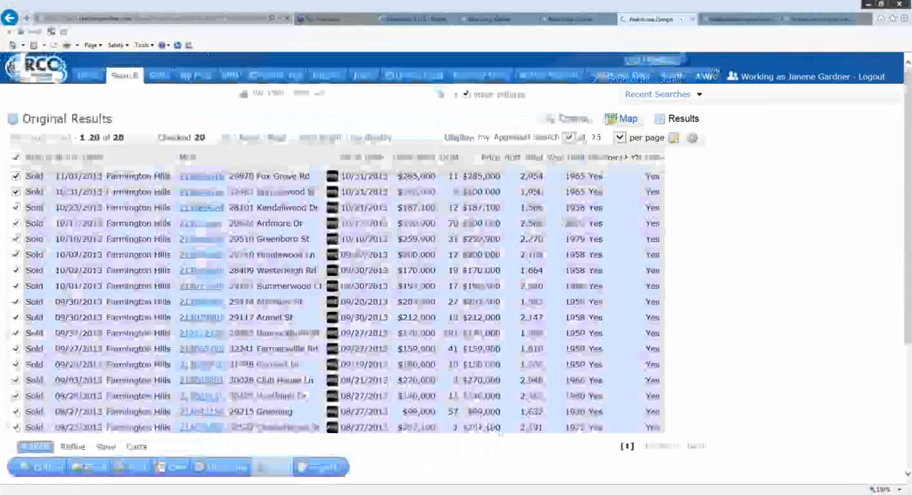
# - Save the current sold-listings search as a new saved search named "Appraisal Search for Farmington Hills"
pyautogui.scroll(-1, 492, 464)
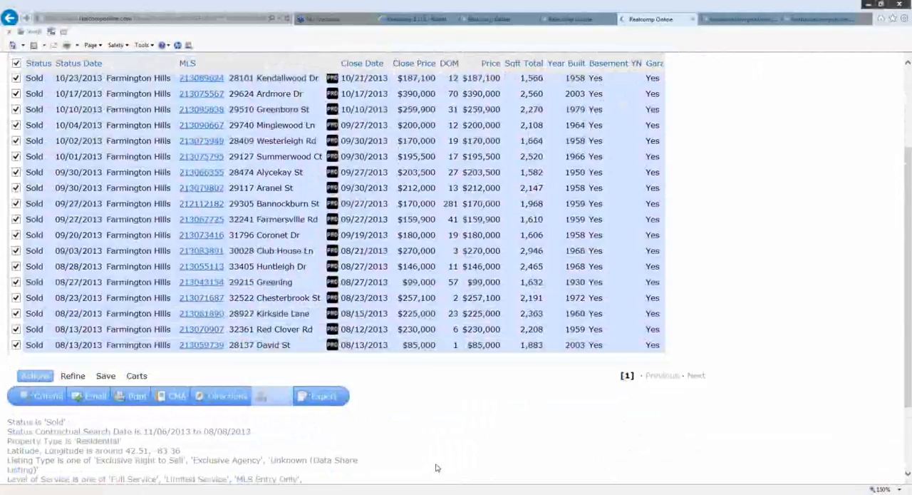
pyautogui.scroll(3, 437, 468)
pyautogui.scroll(-1, 413, 478)
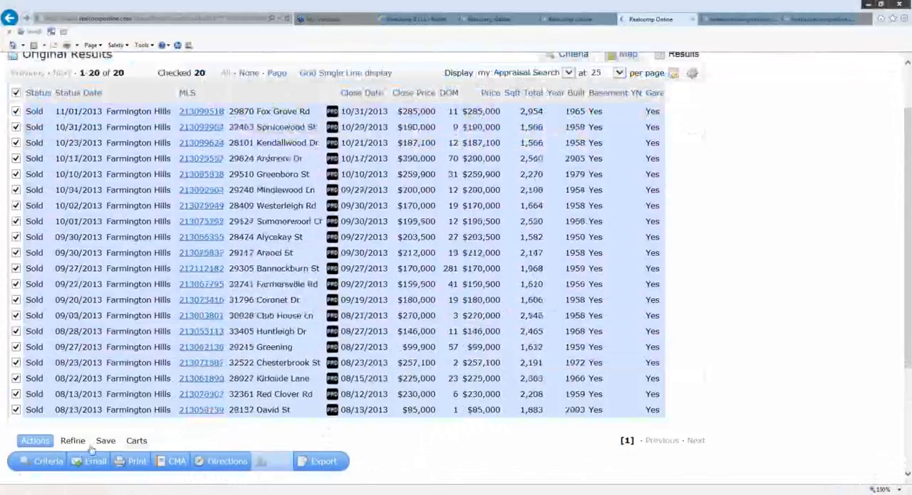
pyautogui.click(105, 442)
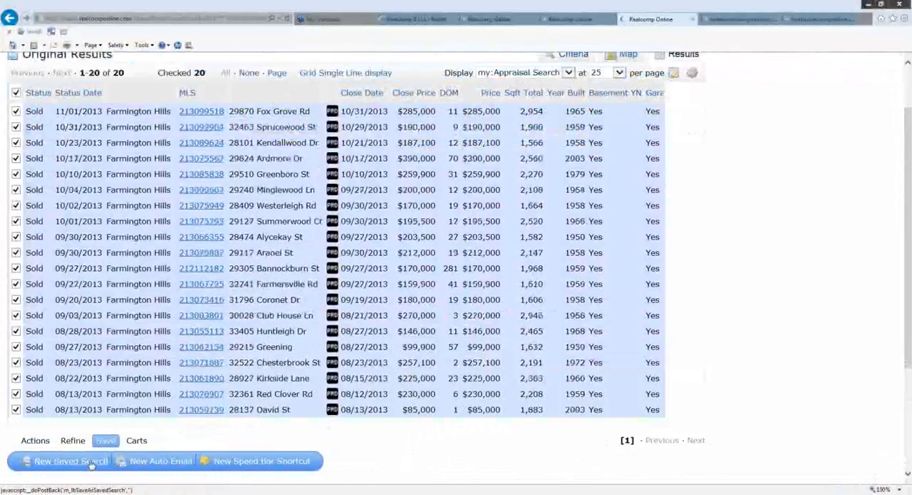
pyautogui.click(90, 464)
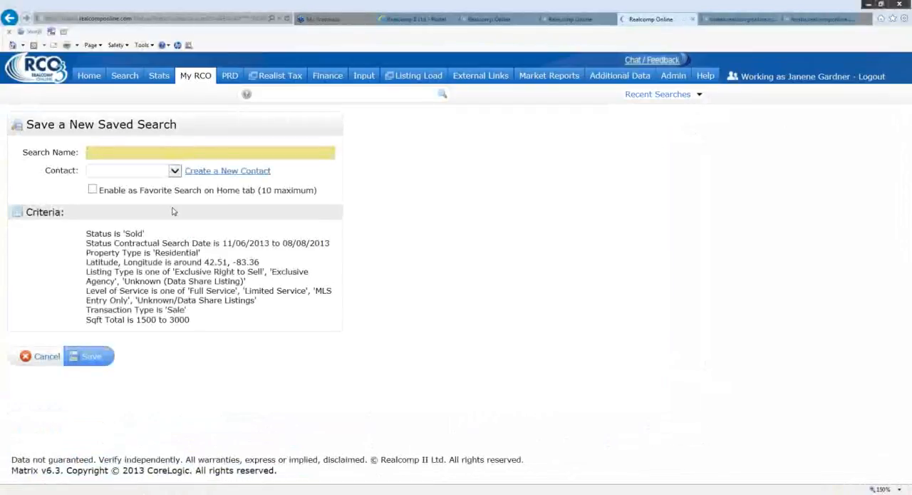
pyautogui.write('Apprai')
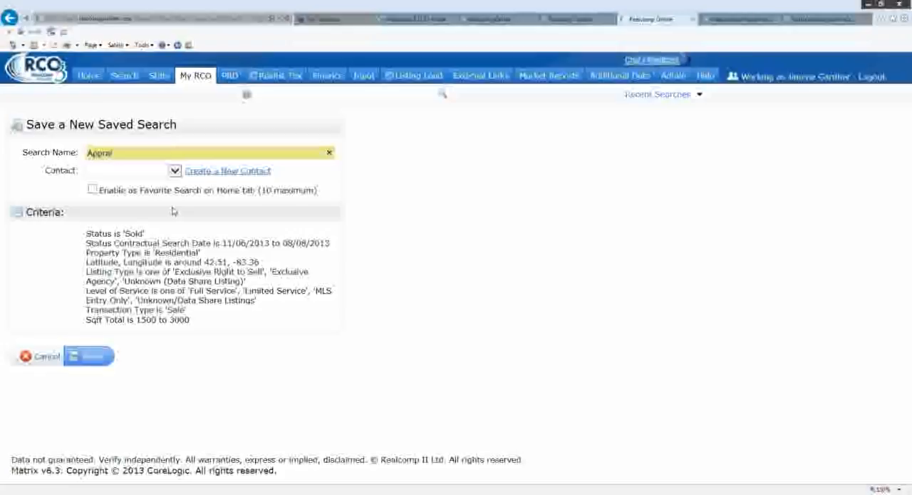
pyautogui.write('sal Sea')
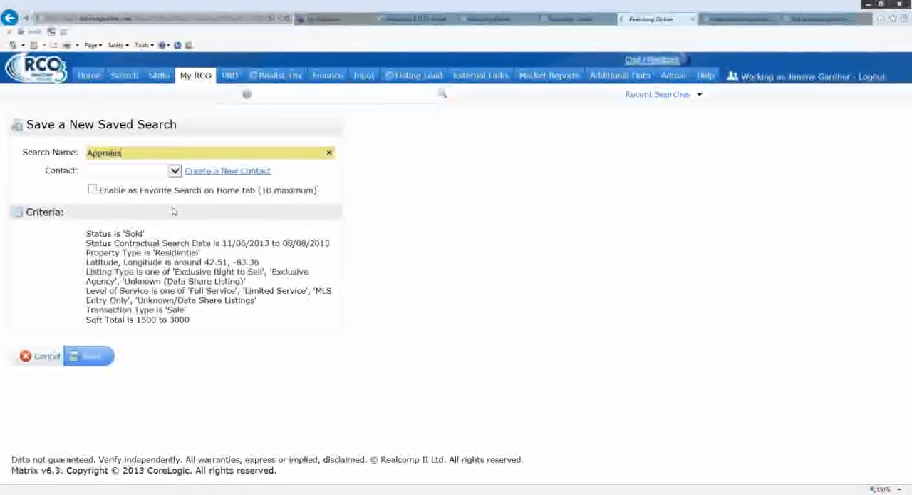
pyautogui.write('rch')
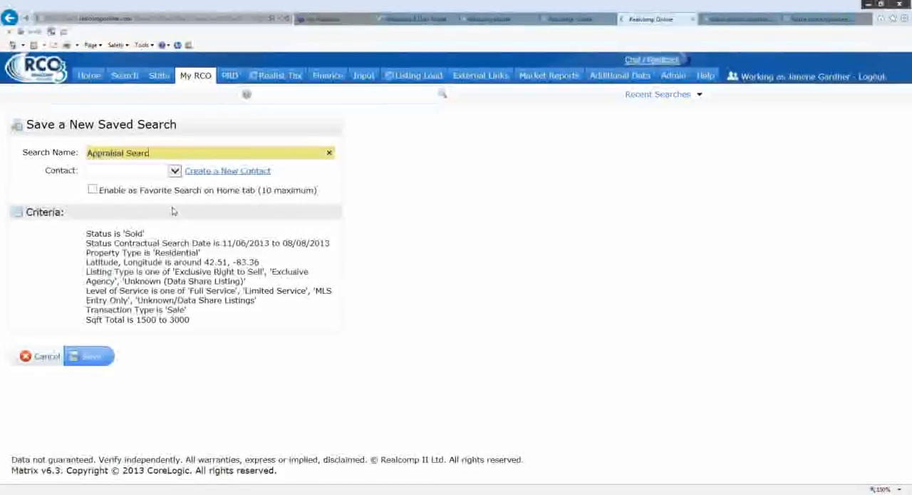
pyautogui.write(' f')
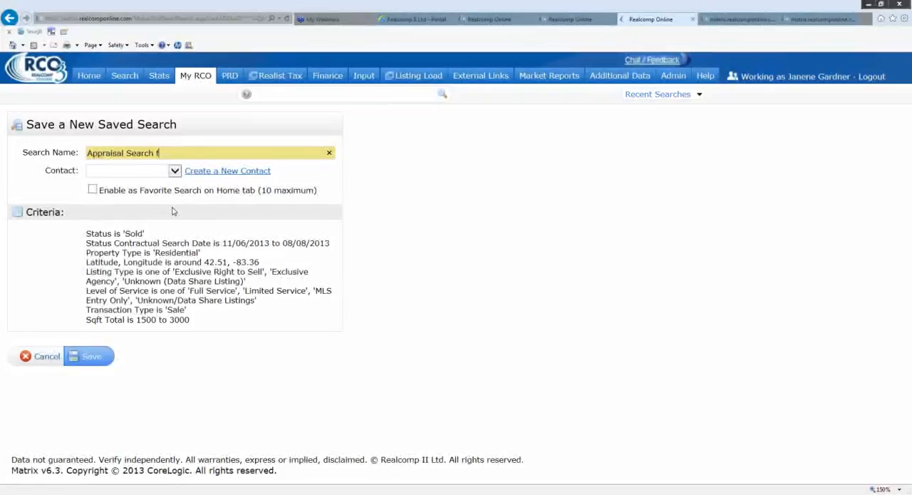
pyautogui.write('or Farmington Hills')
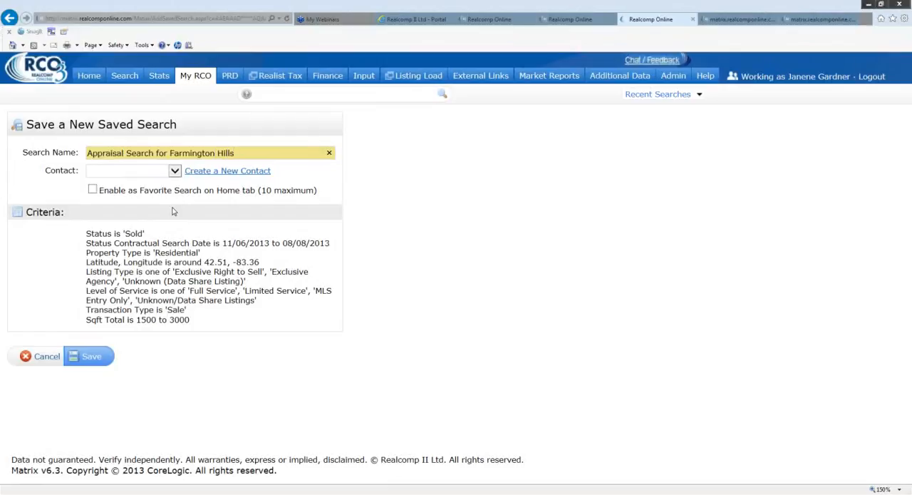
pyautogui.click(96, 360)
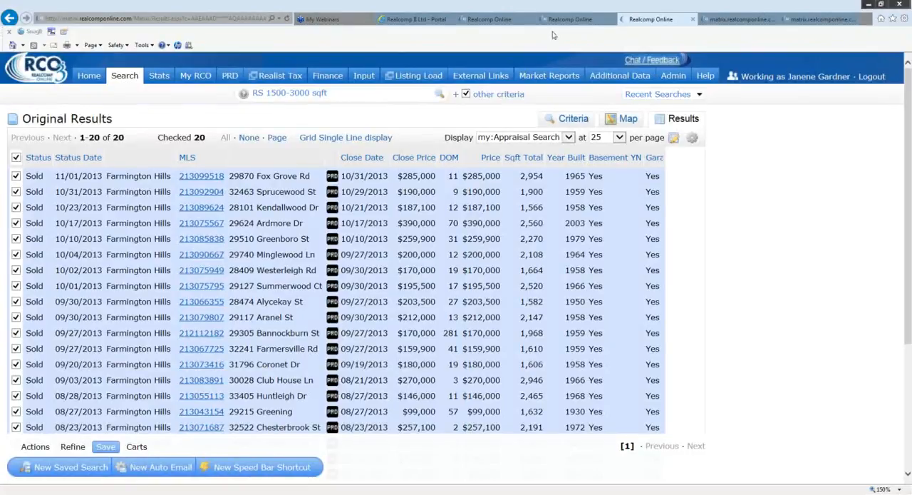
# - Go from the search results to the site's home page
pyautogui.click(86, 76)
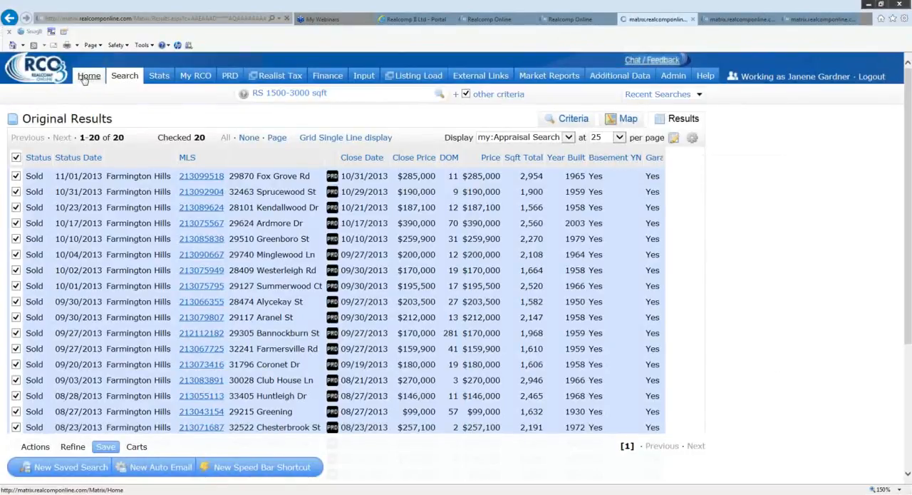